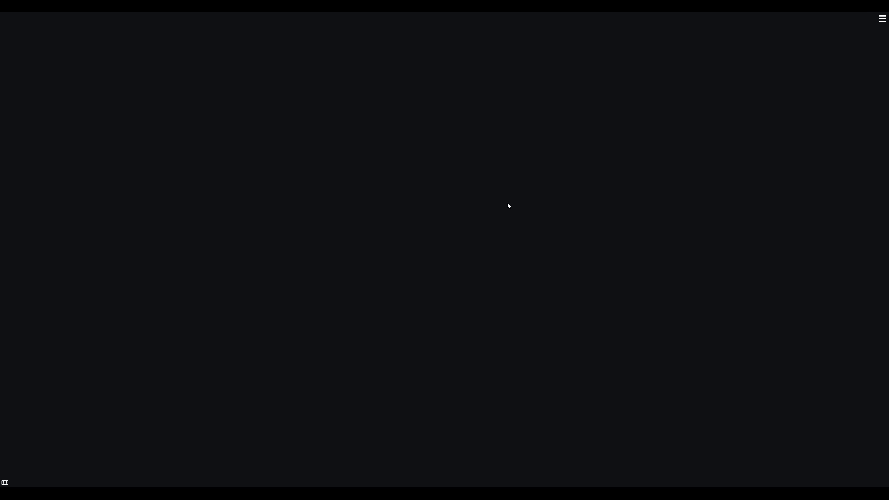
- Search the recipes for "smart" with input matches excluded and add the Smart Plating recipe to the empty canvas
right_click(537, 193)
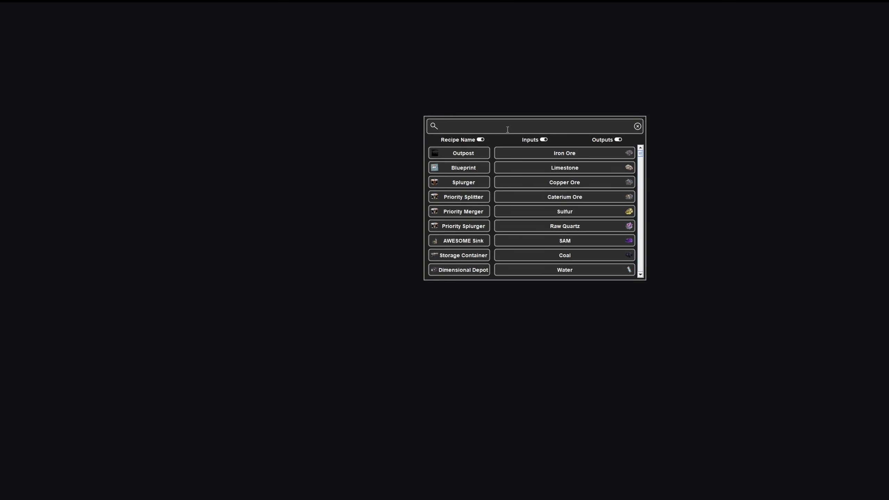
type("smart")
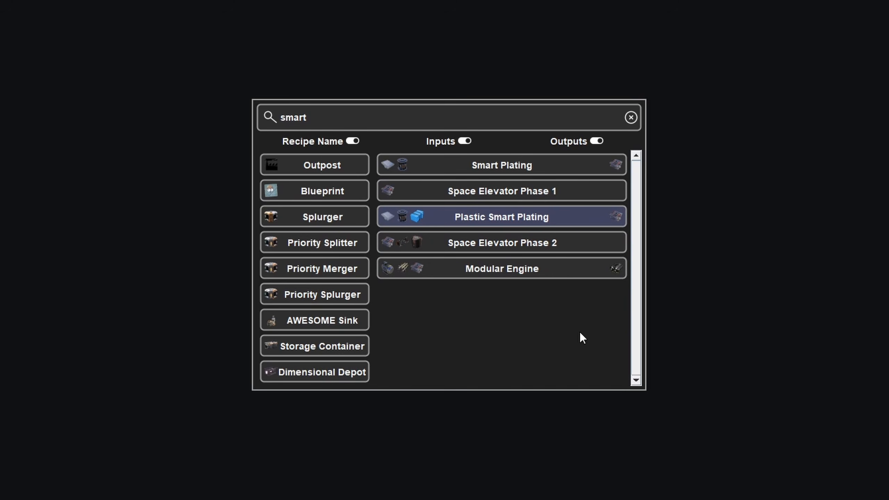
left_click(464, 141)
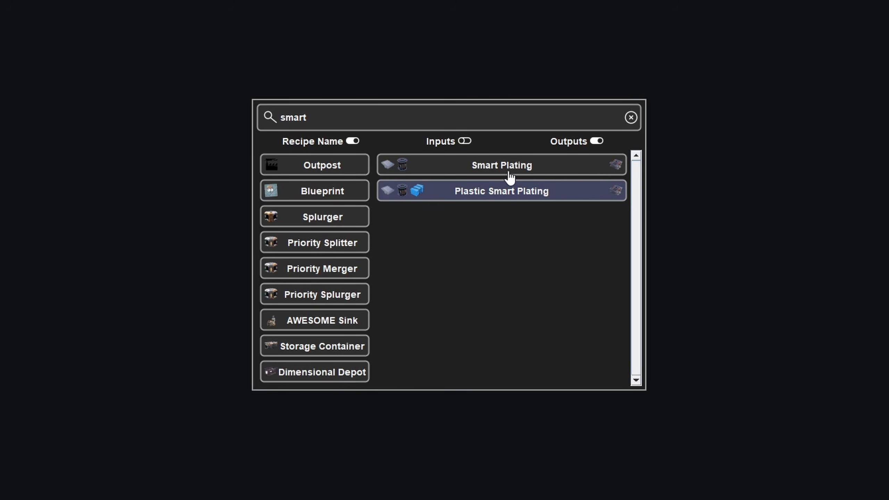
left_click(523, 168)
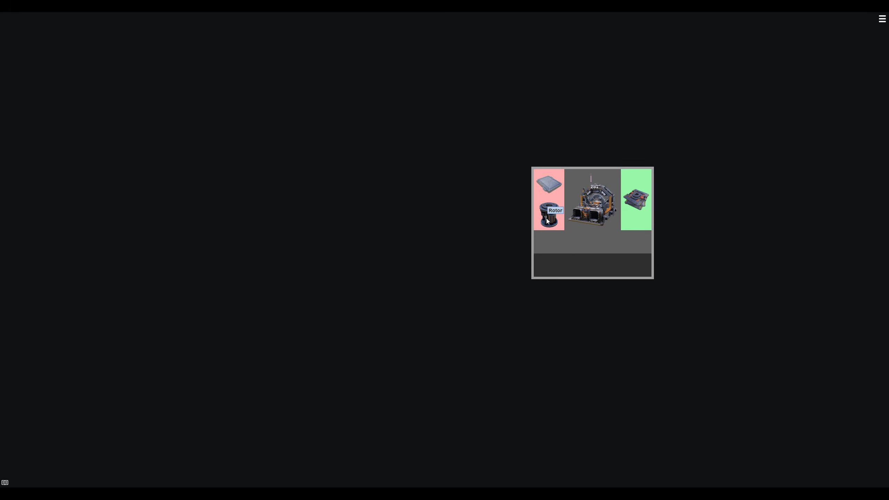
- Set the part limit on the Smart Plating output to 5
right_click(643, 202)
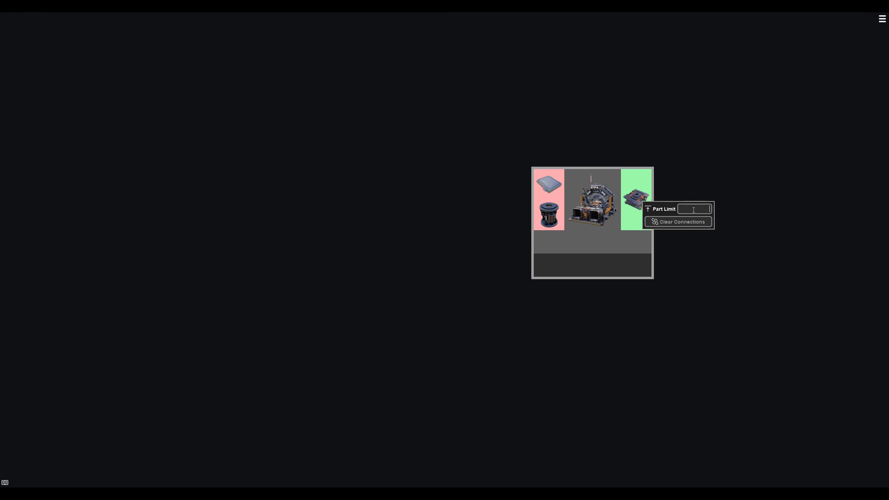
type("5")
left_click(570, 243)
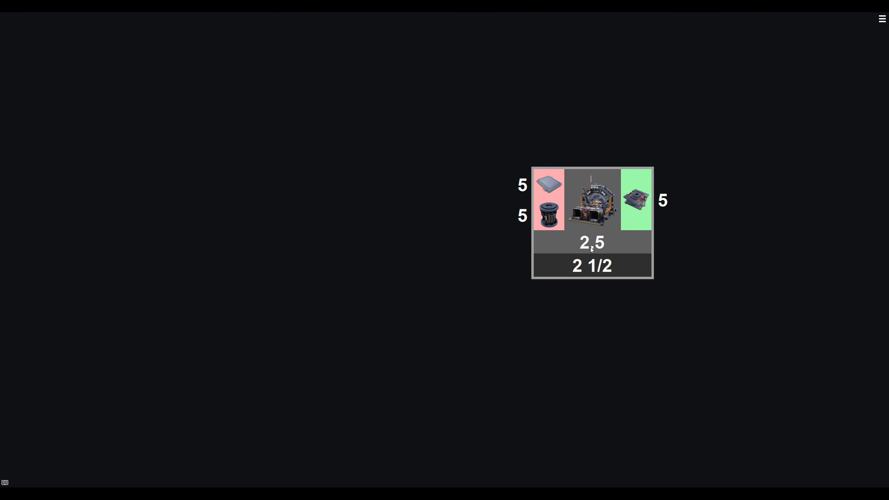
- Add the standard Reinforced Iron Plate and Rotor recipes as connected suppliers for the two Smart Plating inputs
scroll(523, 185, "down", 3)
left_click_drag(525, 185, 388, 119)
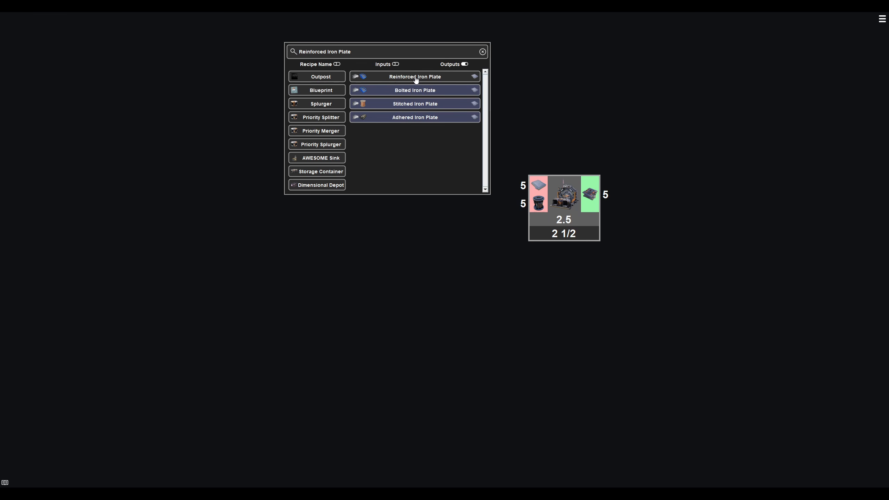
left_click(433, 80)
left_click_drag(526, 203, 412, 271)
left_click(488, 232)
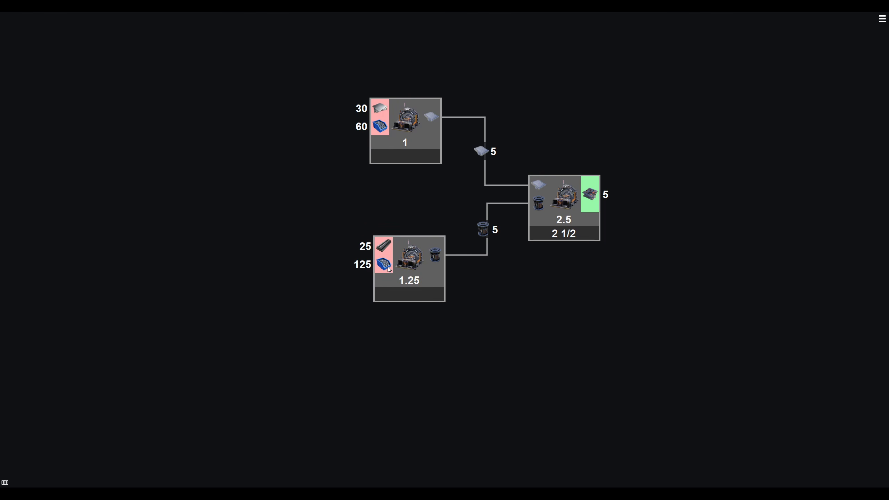
- Add Iron Plate and Screw recipes feeding the Reinforced Iron Plate machine, and supply the Rotor's screw input from the same Screw machine
left_click_drag(380, 109, 233, 55)
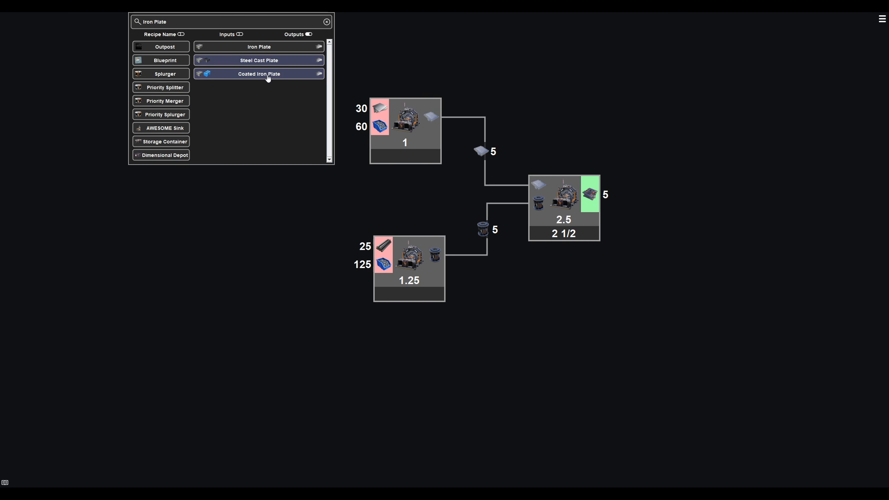
left_click(270, 47)
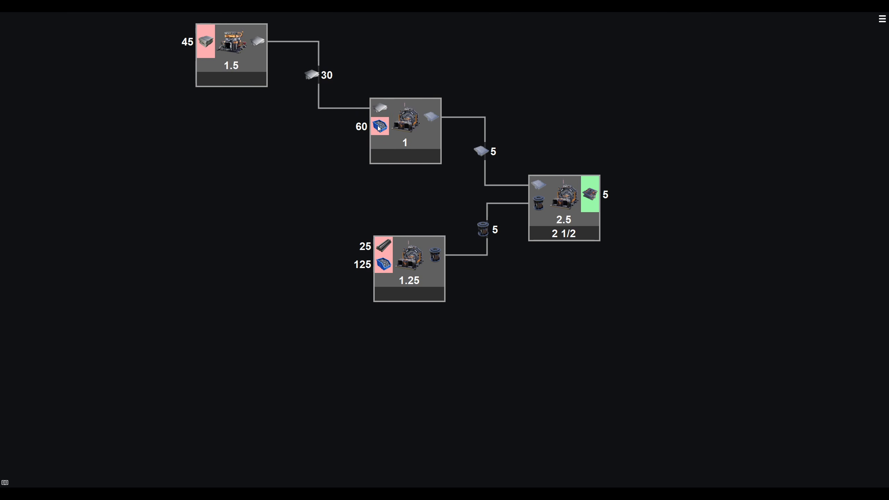
left_click_drag(378, 125, 235, 164)
left_click(254, 130)
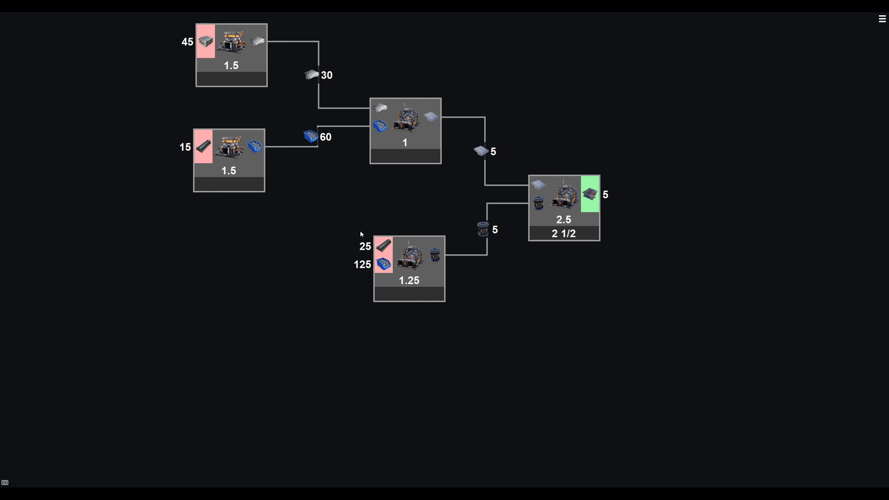
left_click_drag(384, 265, 260, 151)
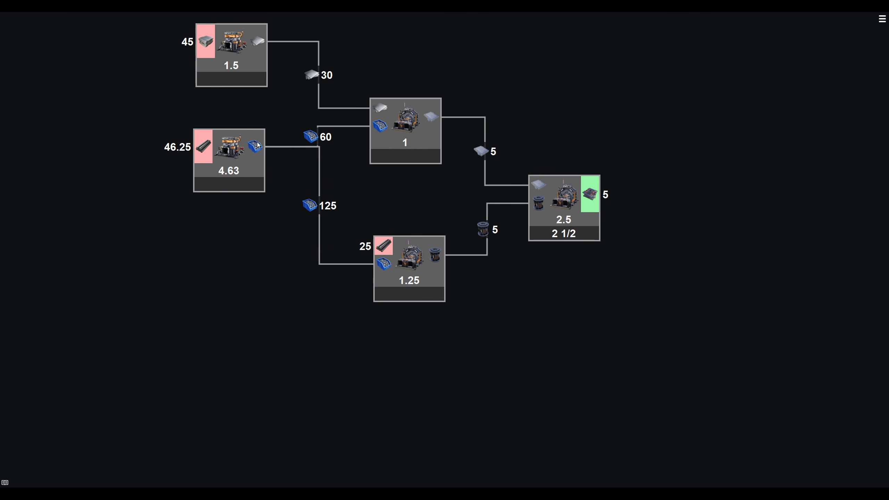
left_click_drag(256, 148, 232, 267)
left_click(297, 258)
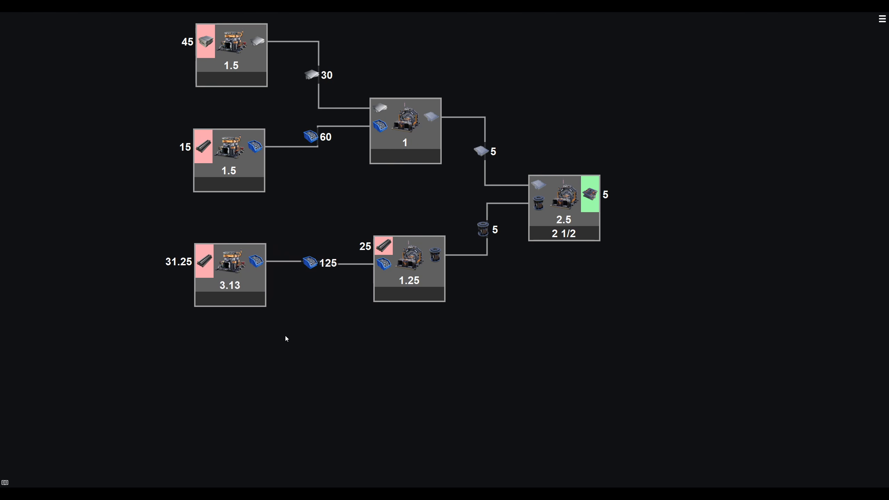
left_click_drag(384, 264, 256, 153)
left_click(229, 271)
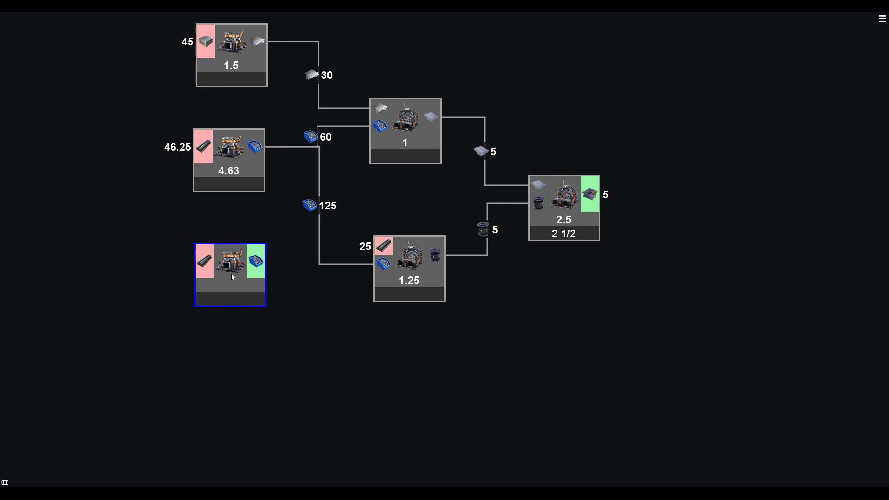
key("Delete")
- Add an Iron Rod recipe feeding the Rotor's rod input and place it upstream of the Screw machine
left_click_drag(384, 246, 233, 253)
left_click(261, 215)
left_click_drag(392, 360, 539, 391)
scroll(520, 429, "down", 2)
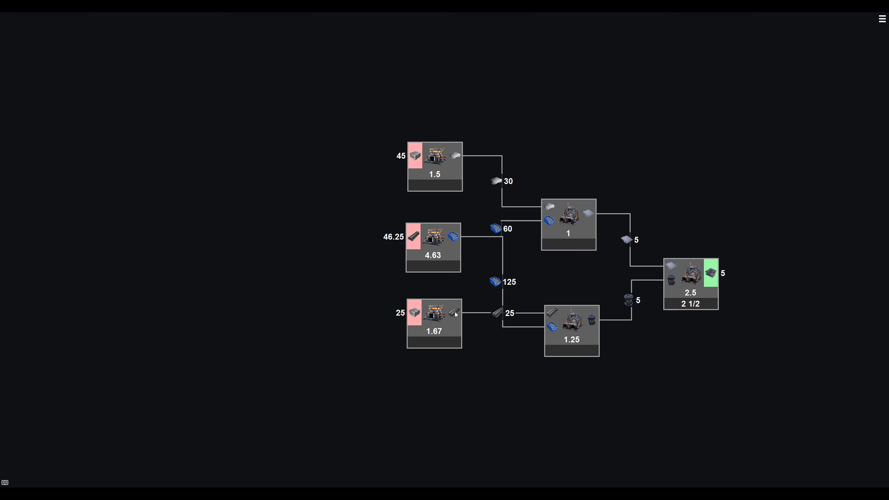
left_click_drag(434, 319, 340, 316)
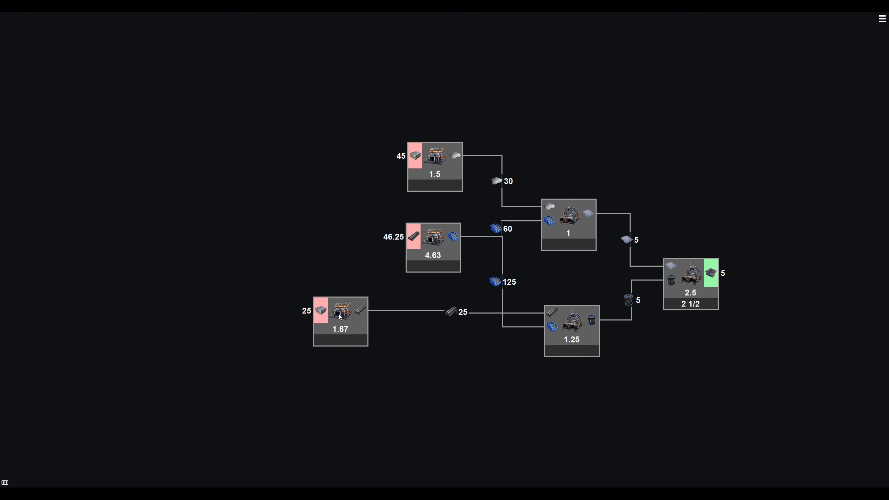
- Feed the Screw machine from the Iron Rod machine, and supply the Iron Rod and Iron Plate machines from one new Iron Ingot recipe
left_click_drag(414, 239, 236, 220)
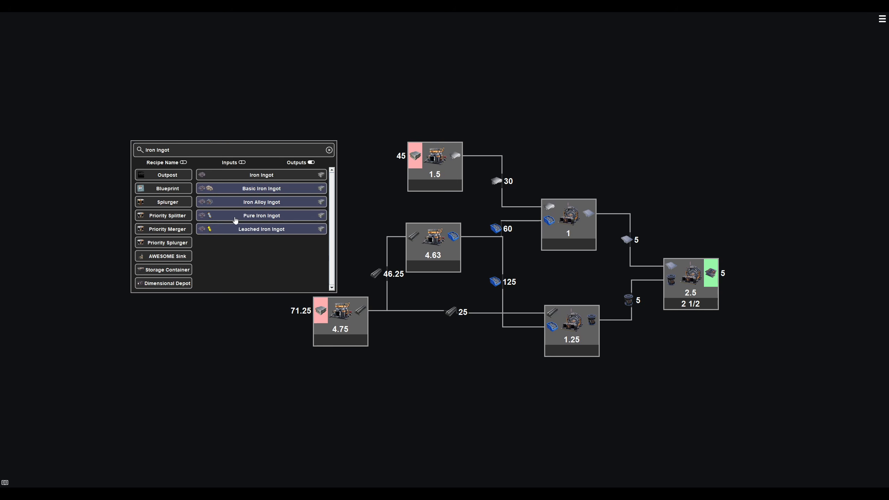
left_click(259, 175)
left_click_drag(418, 154, 254, 205)
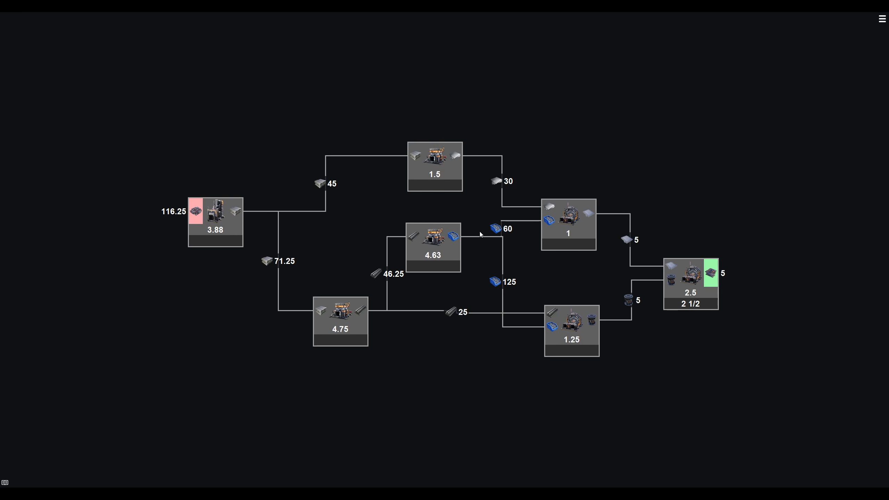
- Rearrange the Iron Plate, Iron Rod, Screw, Reinforced Iron Plate, Rotor and Smart Plating machines into aligned columns with straighter connections
left_click_drag(329, 184, 281, 184)
left_click_drag(432, 165, 335, 159)
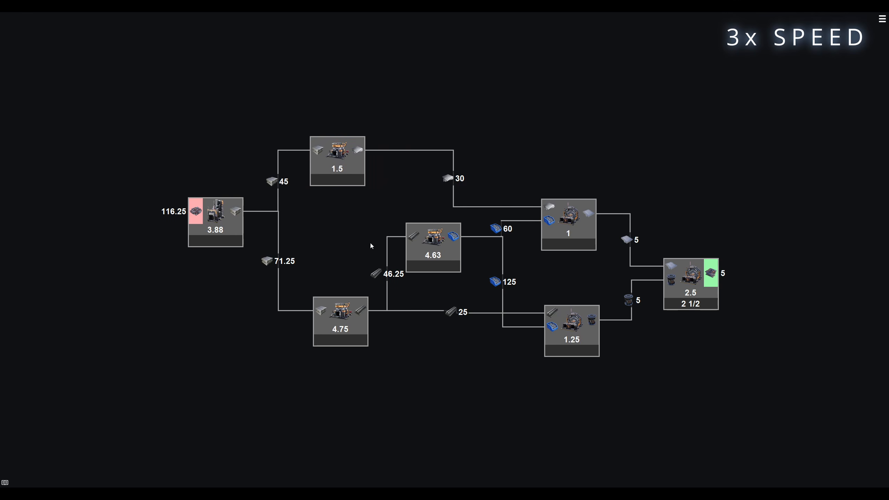
left_click_drag(339, 322, 334, 314)
mouse_move(432, 249)
left_mouse_down()
mouse_move(362, 231)
mouse_move(445, 249)
left_mouse_up()
left_click_drag(567, 228, 568, 170)
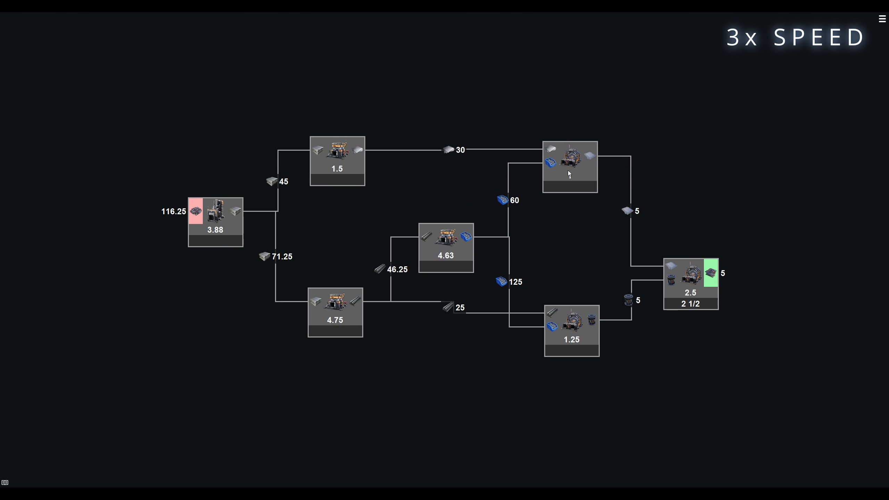
left_click_drag(573, 333, 574, 321)
left_click_drag(445, 242, 440, 225)
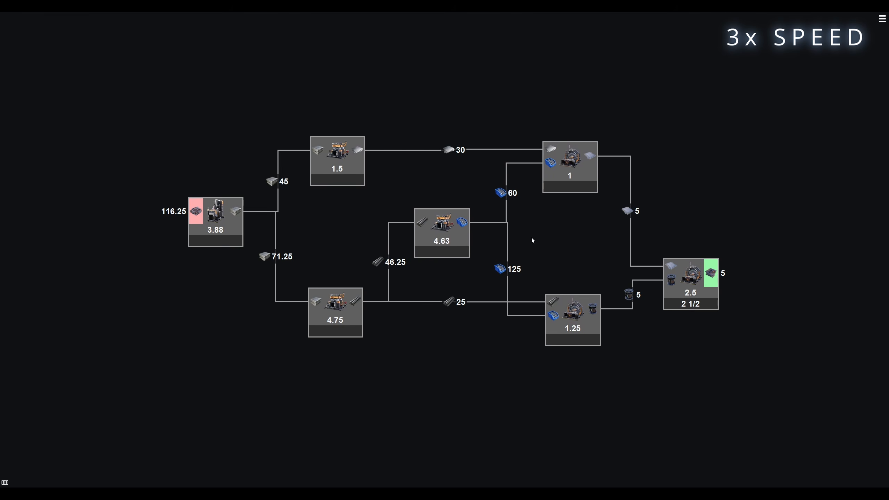
left_click_drag(674, 304, 698, 332)
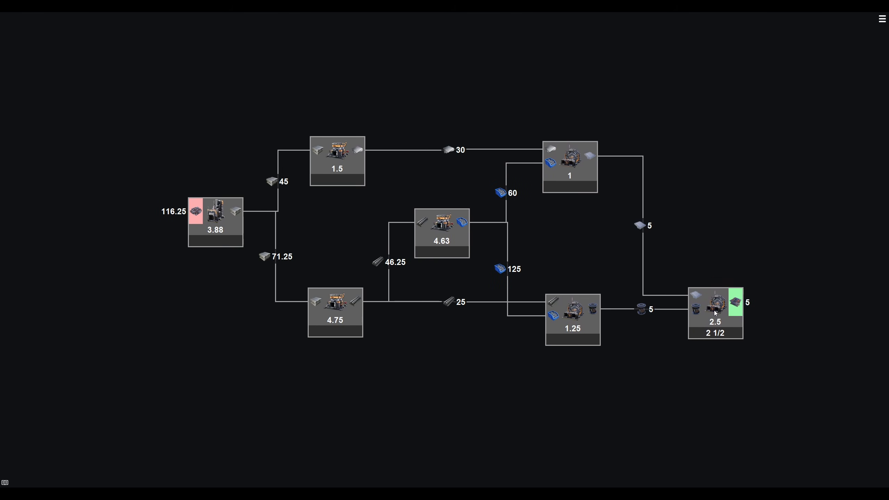
- Search the recipes for "iron" and place an Iron Ore miner in the empty area below the production chain
left_click_drag(470, 400, 441, 254)
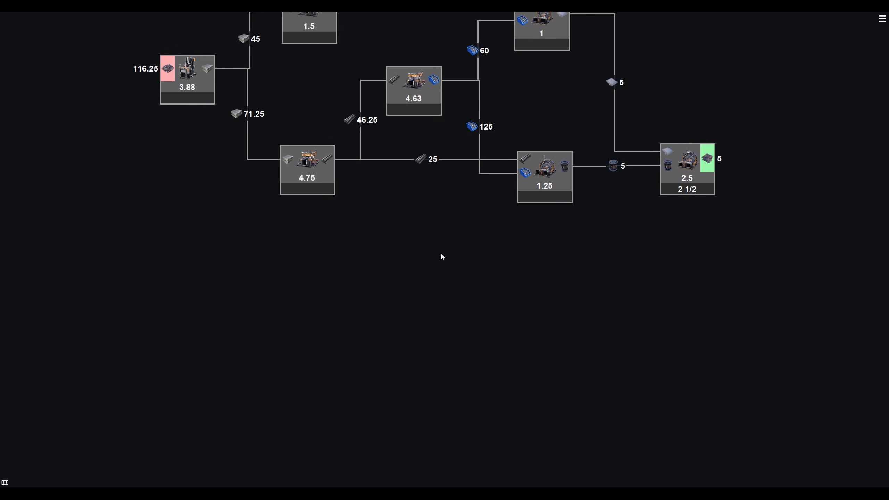
right_click(214, 342)
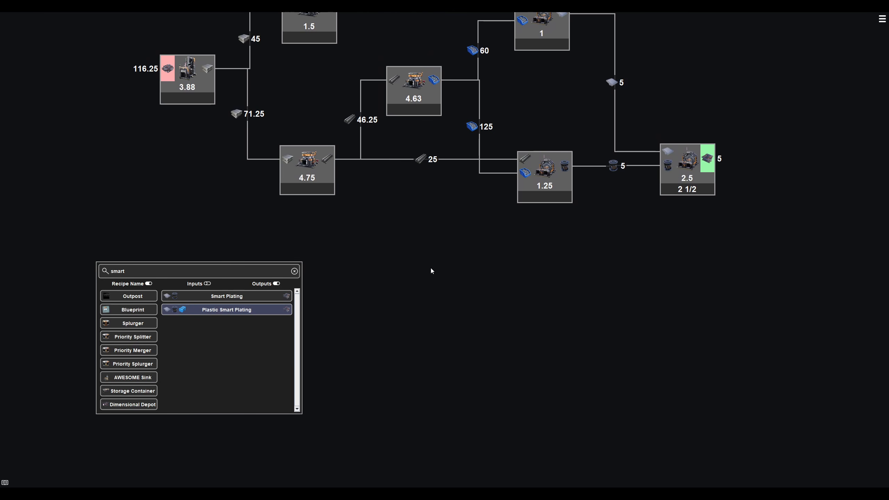
double_click(132, 271)
type("iron")
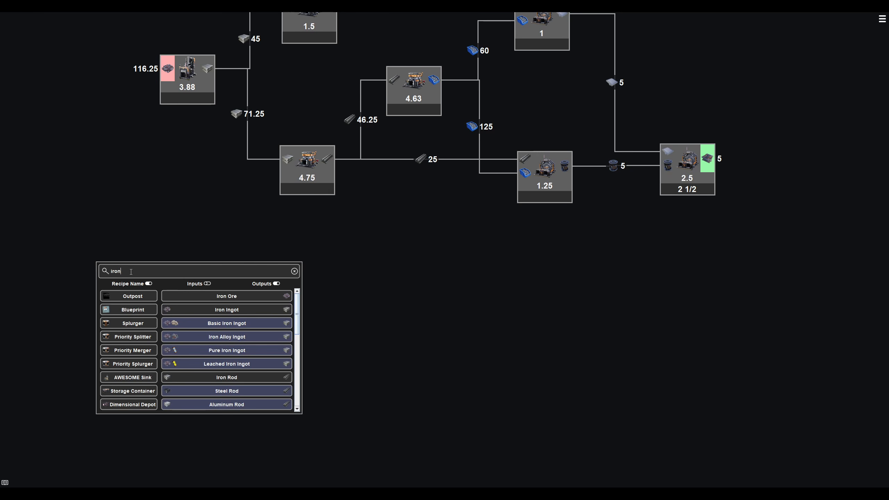
left_click(196, 295)
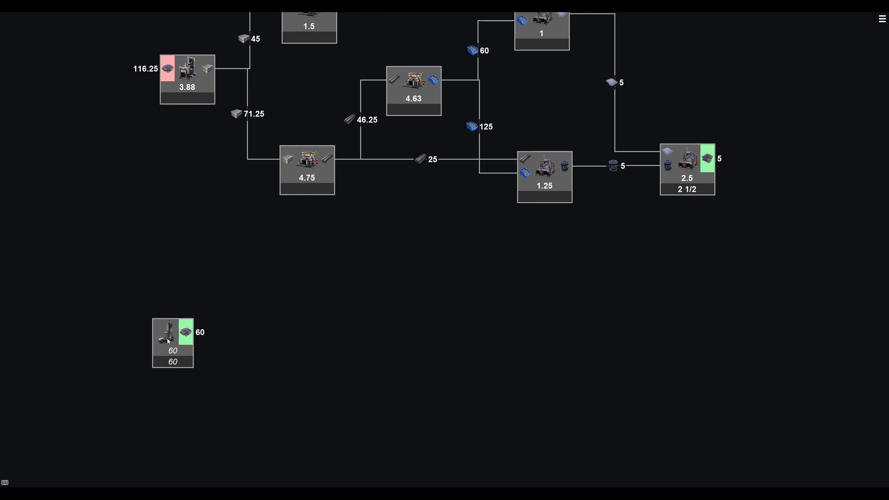
left_click_drag(171, 339, 175, 347)
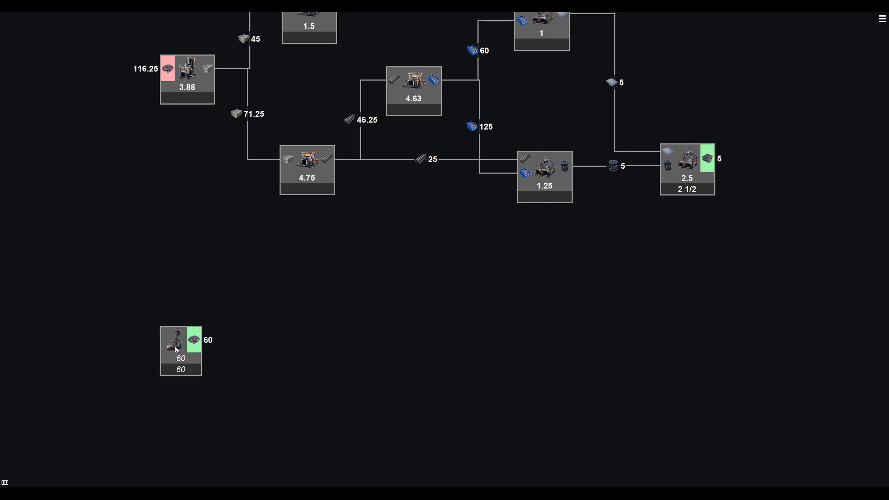
- Examine the resource purity options in the Iron Ore miner's settings
right_click(176, 347)
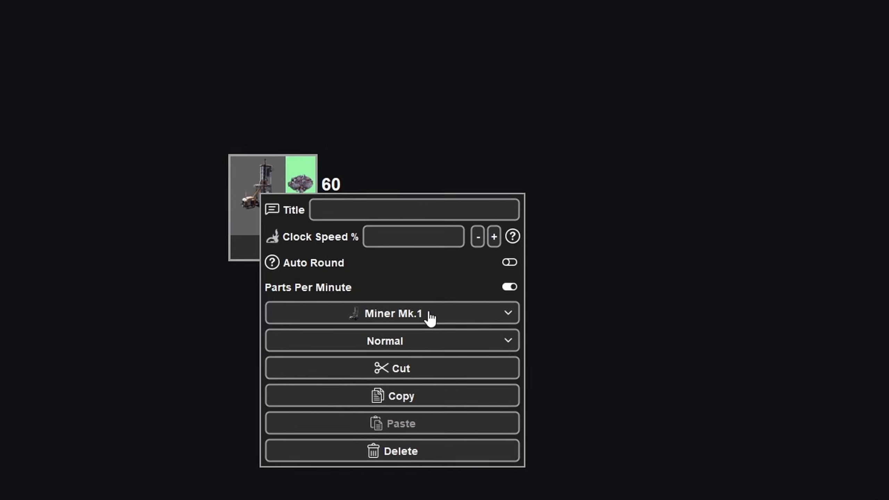
left_click(471, 324)
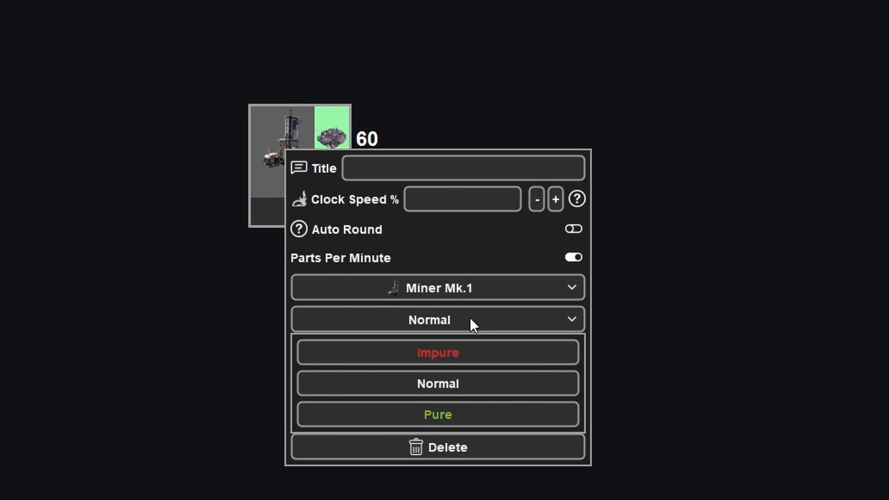
left_click(469, 317)
left_click(329, 120)
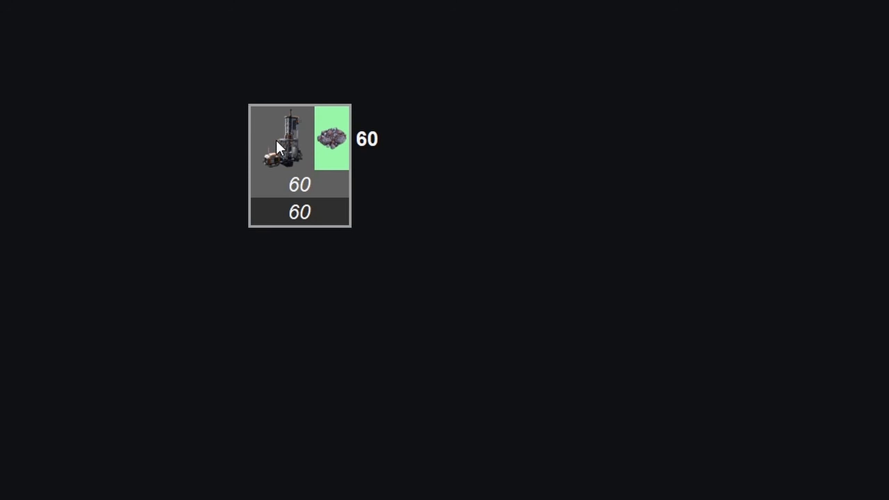
left_click_drag(285, 148, 542, 78)
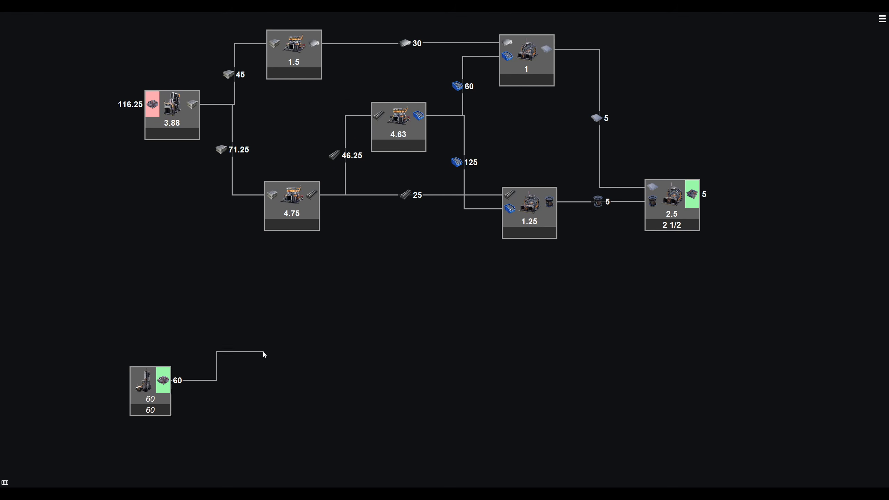
left_click_drag(263, 354, 264, 354)
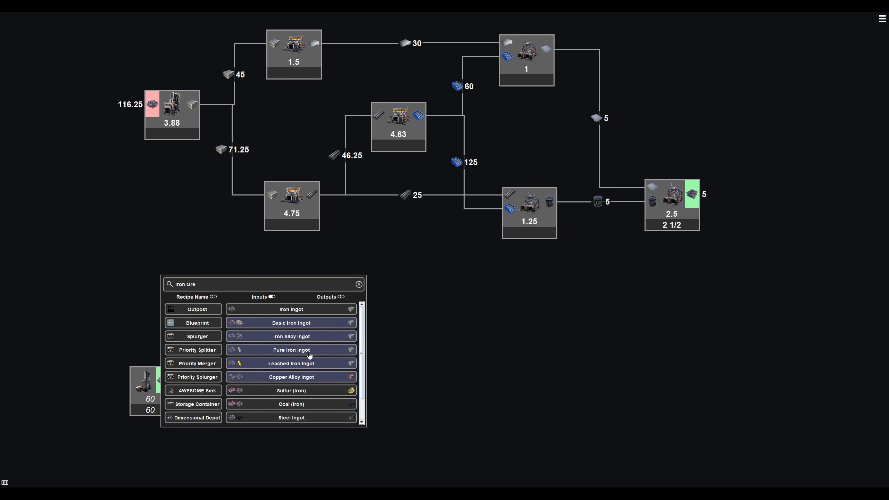
left_click(334, 309)
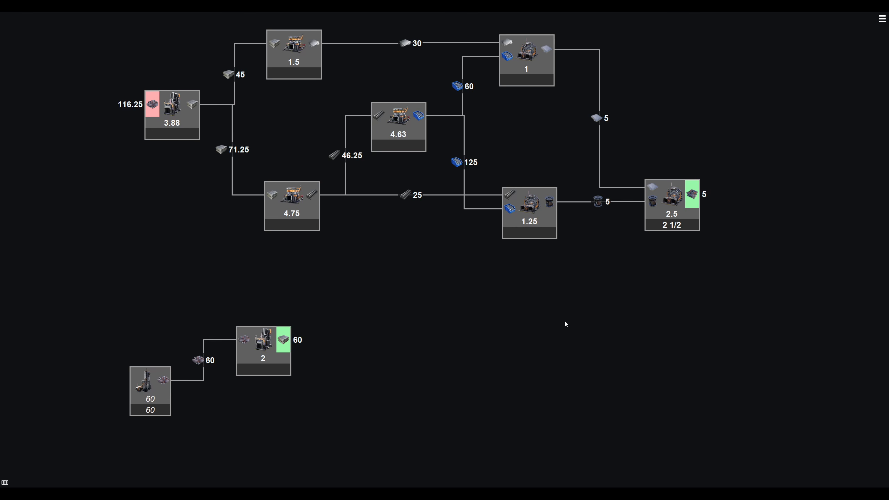
key("Delete")
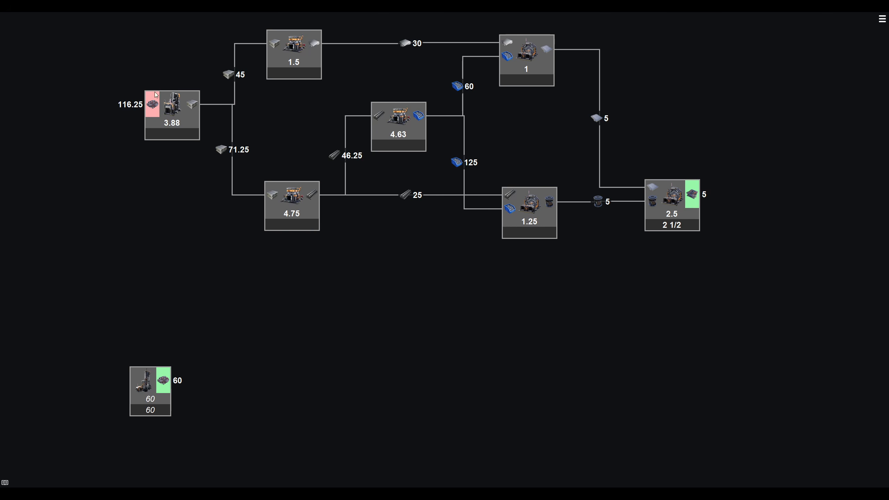
- Move the Iron Ore miner in front of the Iron Ingot smelter and connect its ore output to the smelter's input
left_click_drag(149, 398, 59, 118)
left_click_drag(153, 208, 260, 373)
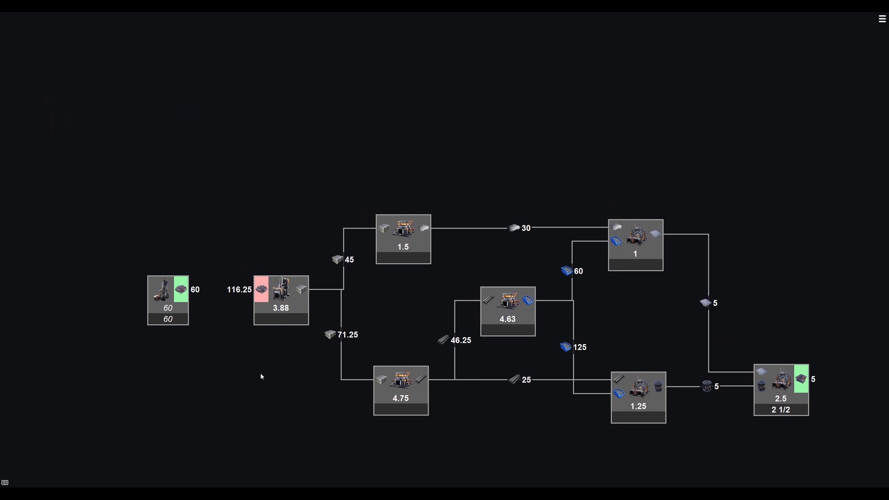
left_click_drag(161, 291, 266, 290)
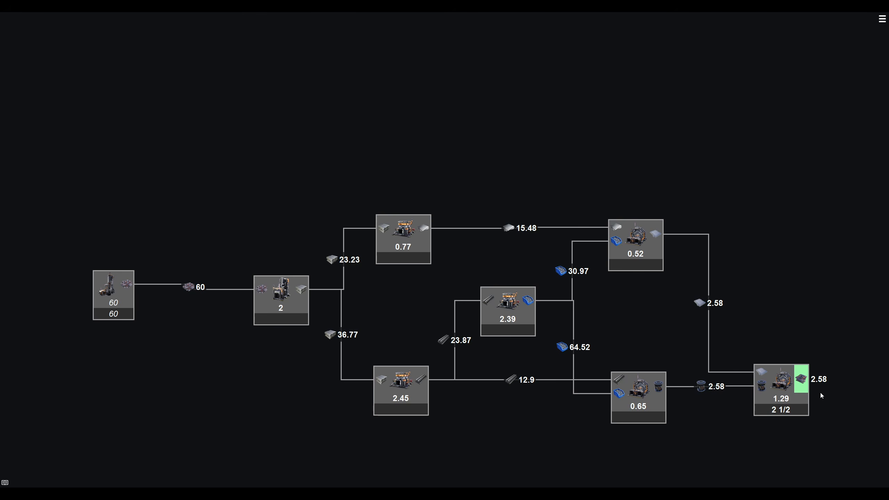
- Switch the Iron Ore miner from its basic model to Miner Mk.2
left_click_drag(820, 392, 798, 336)
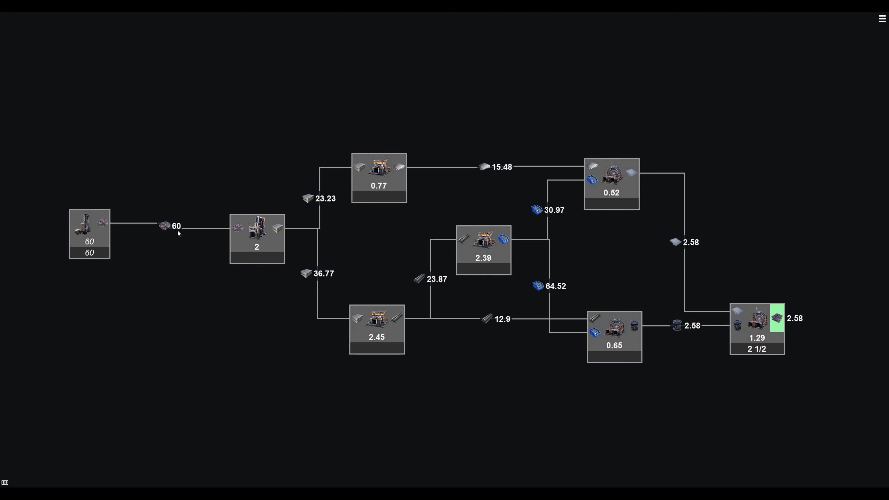
right_click(87, 226)
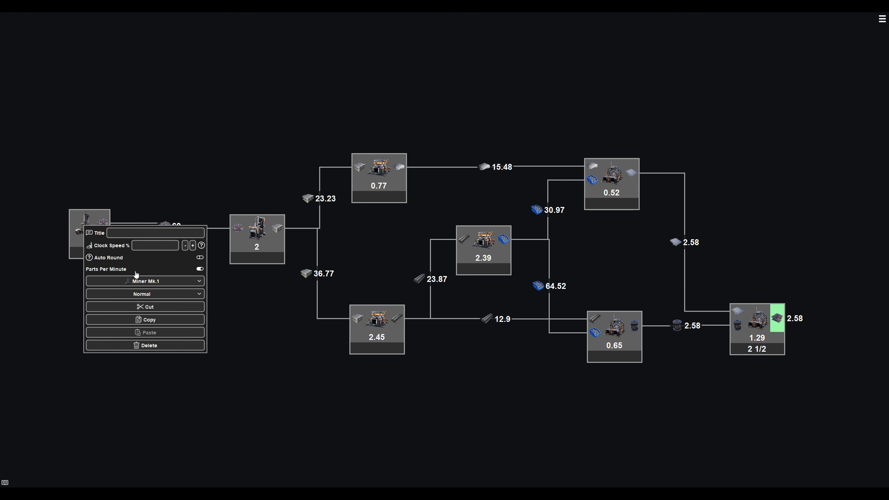
left_click(165, 283)
left_click(167, 308)
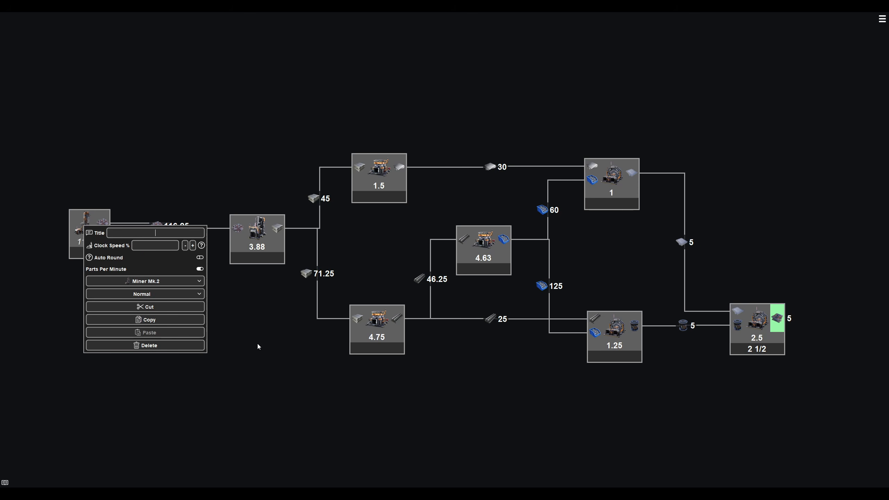
left_click(178, 187)
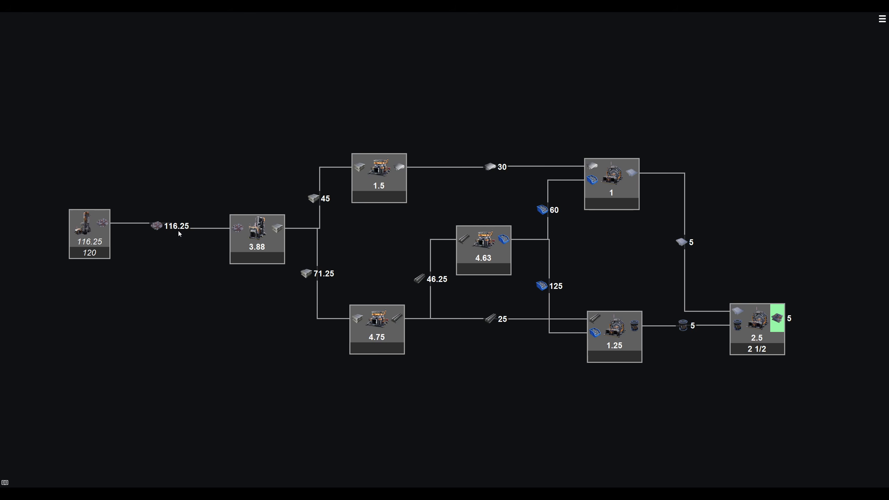
- Remove the part limit from the Smart Plating output
left_click(782, 318)
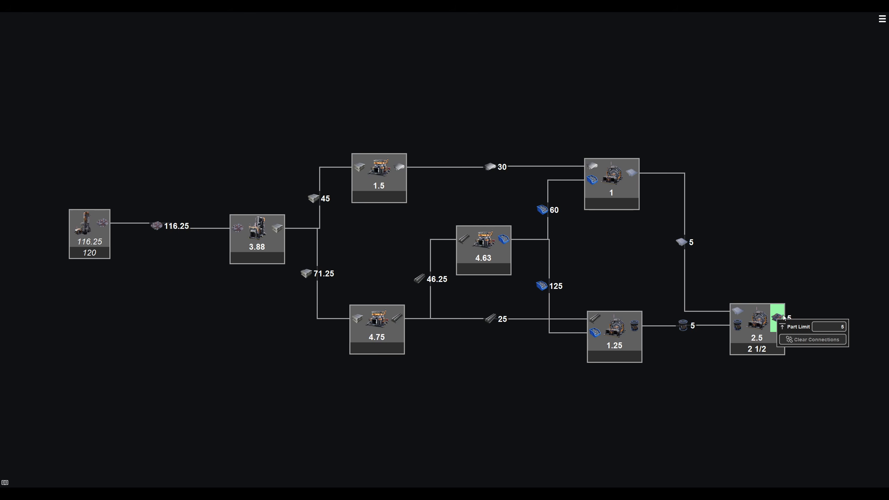
key("BackSpace")
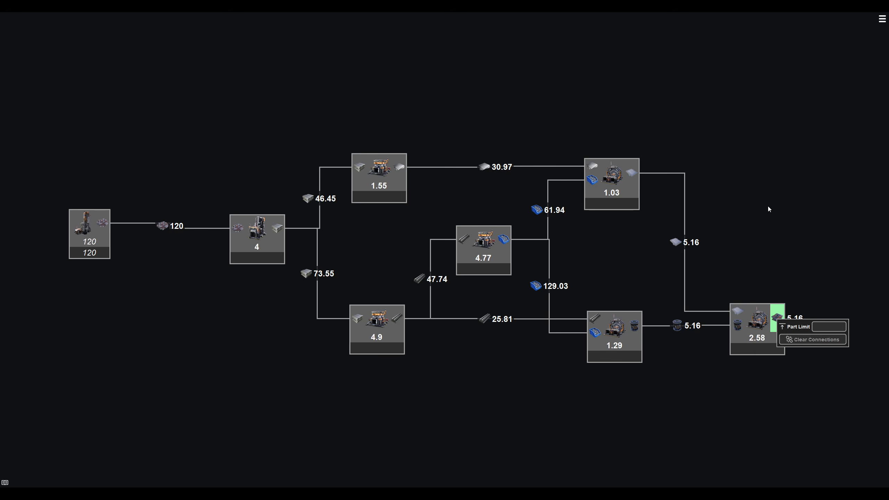
left_click(760, 198)
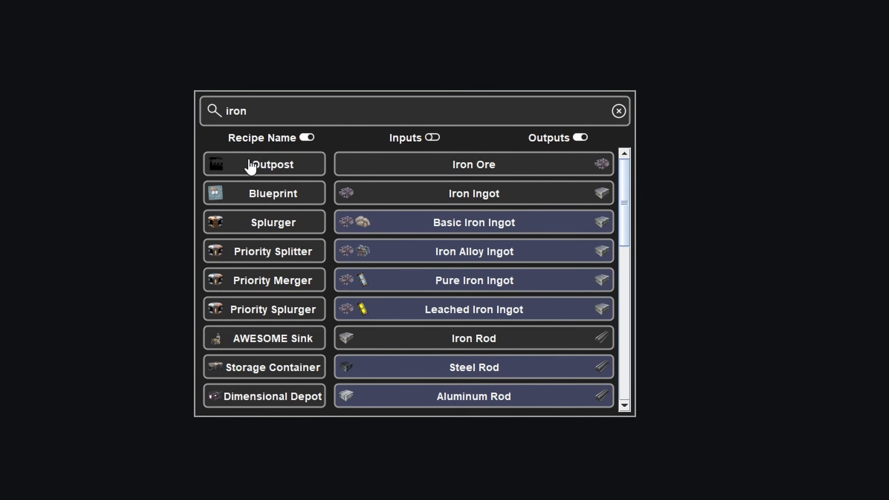
- Place an Outpost in the empty workspace and title it "test"
left_click(264, 172)
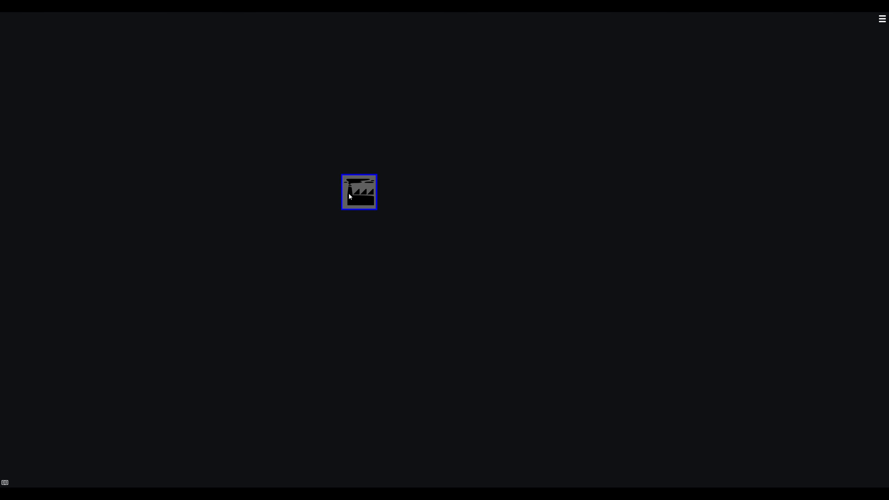
right_click(362, 193)
left_click(405, 213)
type("t")
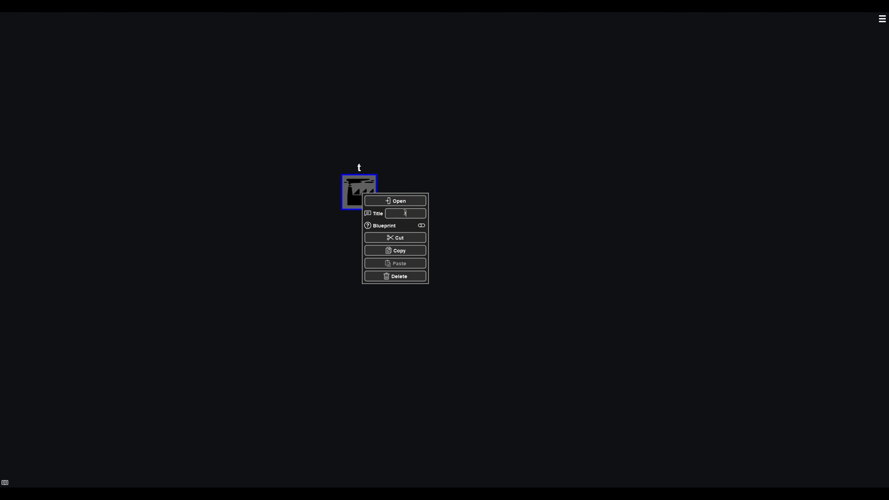
type("est")
key("Return")
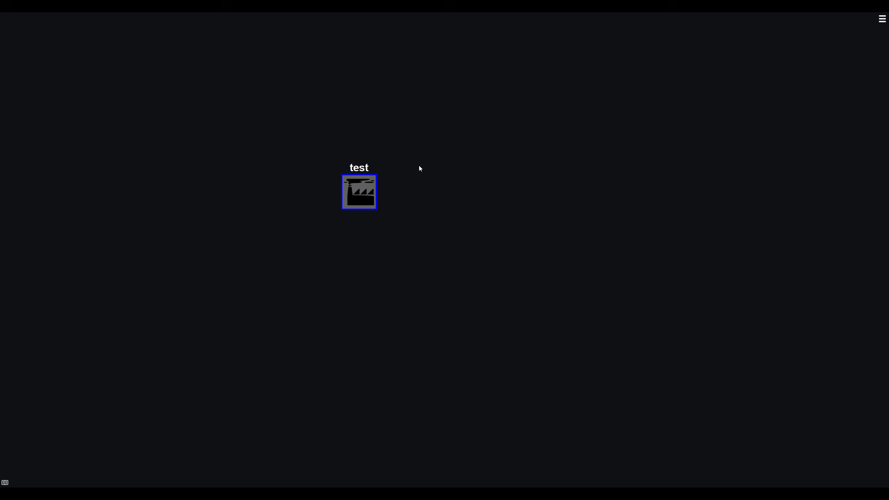
- Look inside the empty "test" outpost and return to the level above it
right_click(366, 188)
left_click(399, 197)
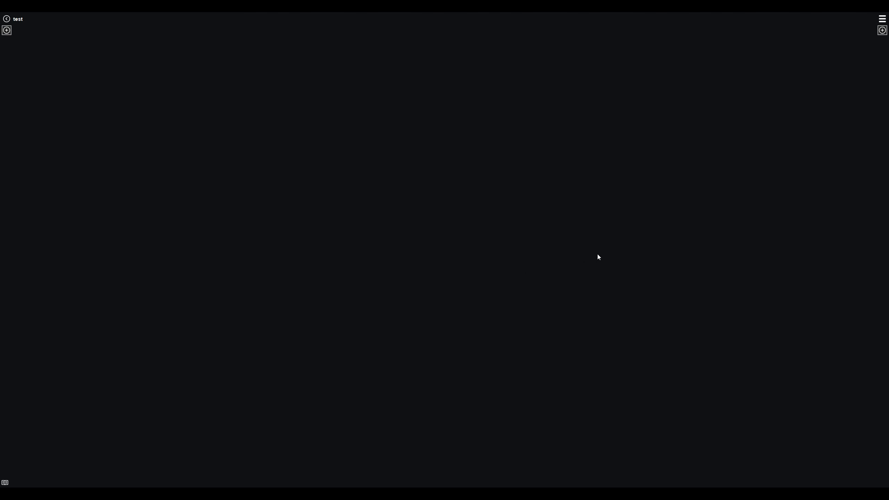
left_click(6, 19)
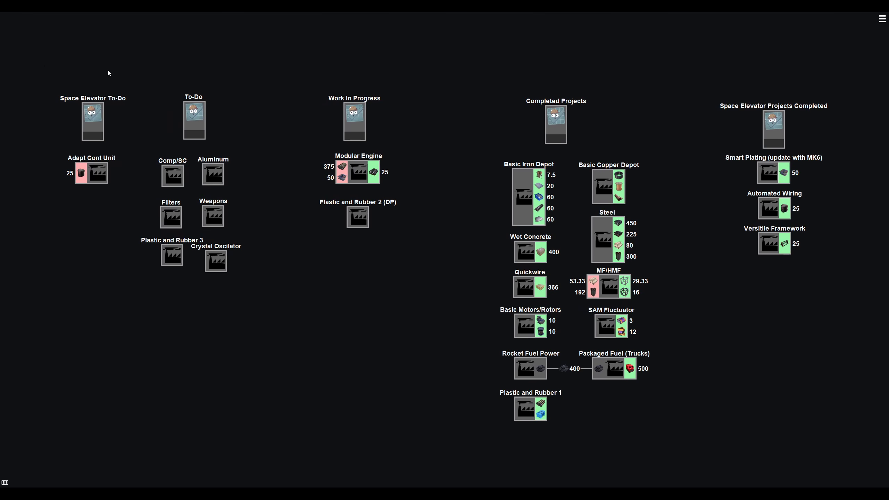
- Examine how the outposts are grouped under the To-Do, Work In Progress and Completed Projects headings
left_click_drag(36, 74, 266, 334)
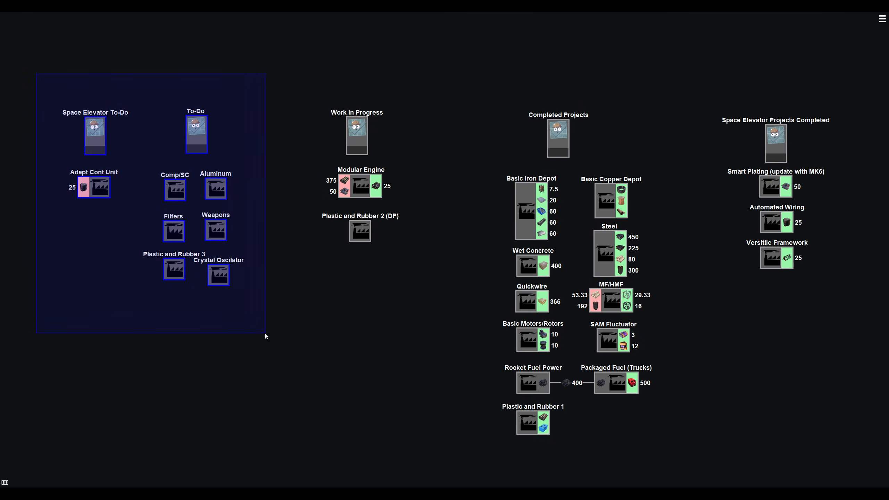
left_click(265, 333)
left_click_drag(296, 92, 430, 282)
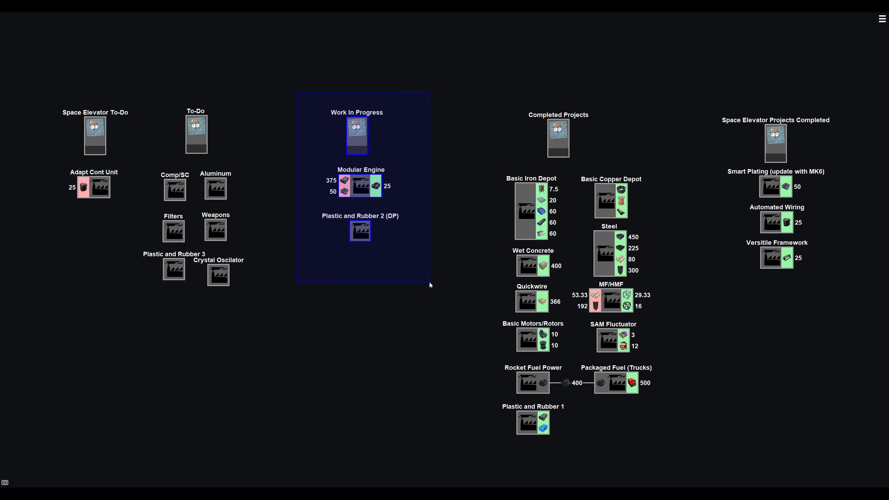
left_click_drag(501, 82, 816, 470)
left_click(738, 441)
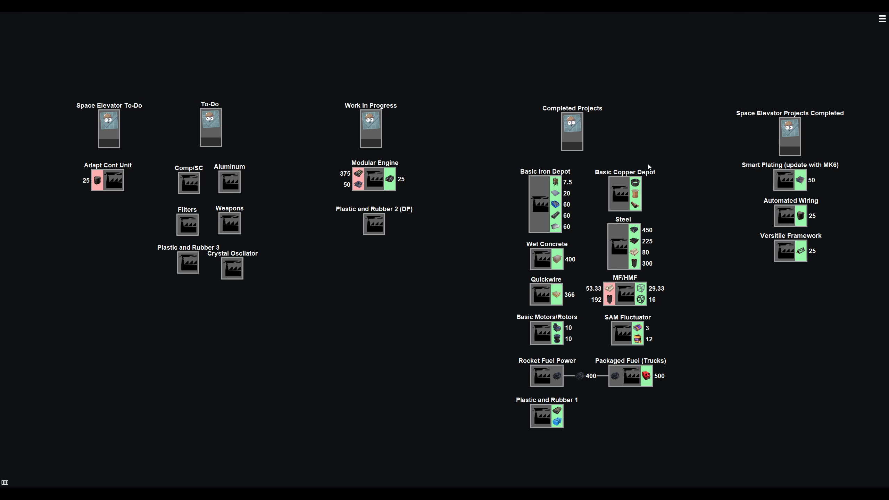
- Inspect the production layouts inside the Basic Copper Depot and Basic Iron Depot outposts
right_click(622, 202)
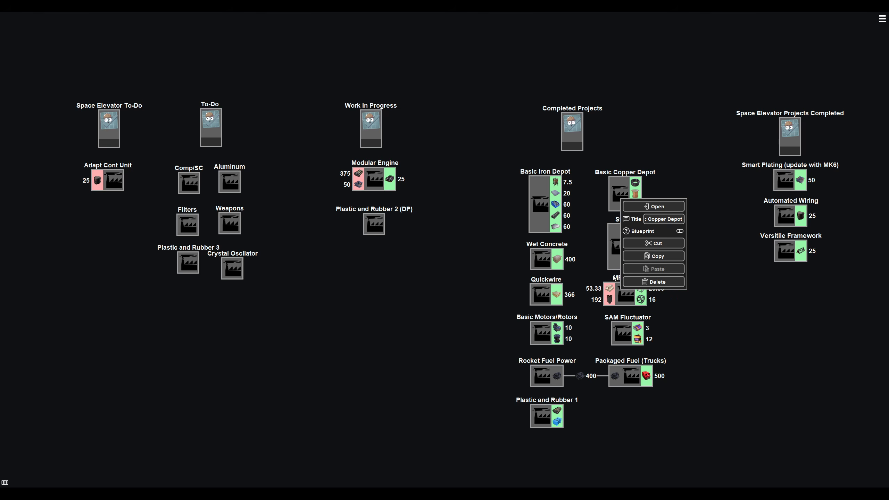
left_click(646, 232)
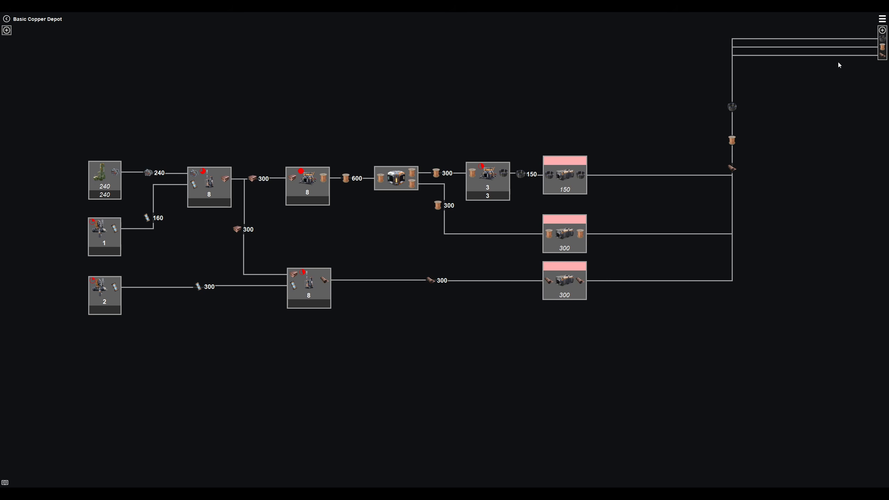
left_click(6, 19)
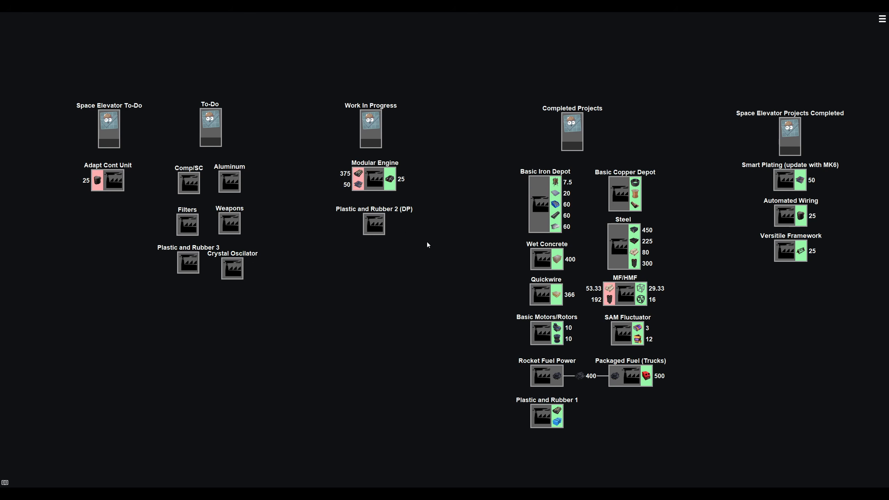
double_click(635, 200)
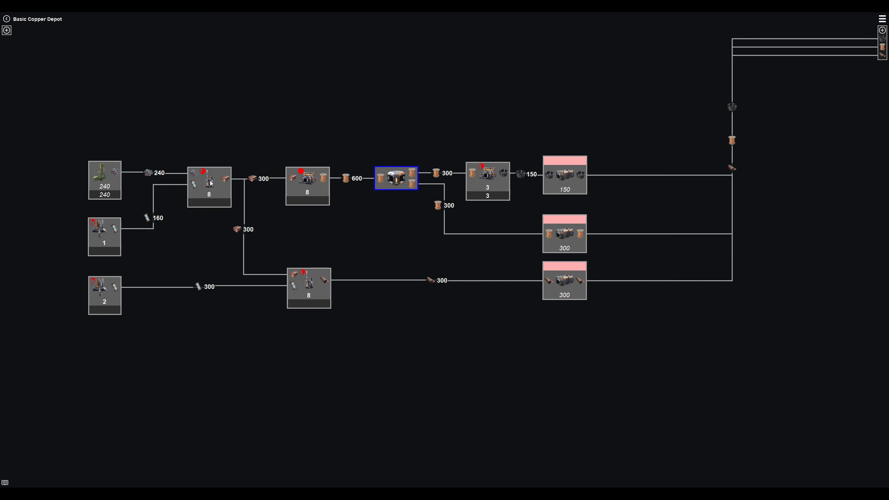
left_click(214, 198)
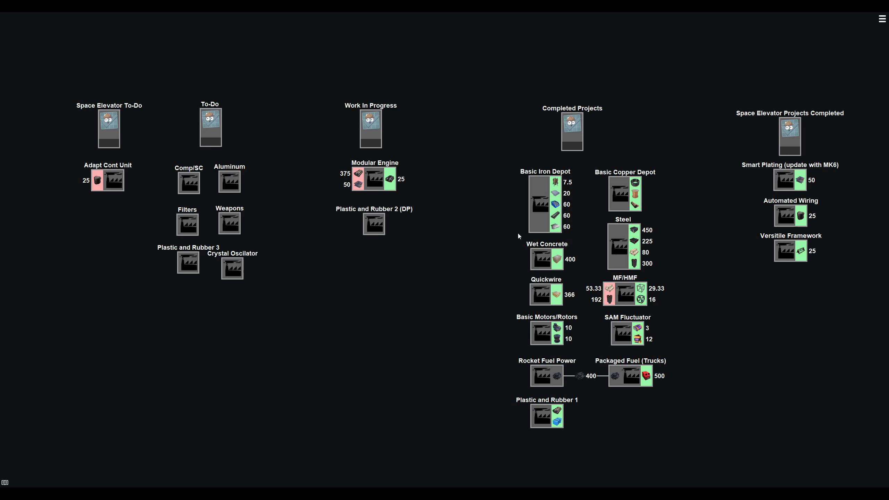
right_click(542, 203)
left_click(580, 209)
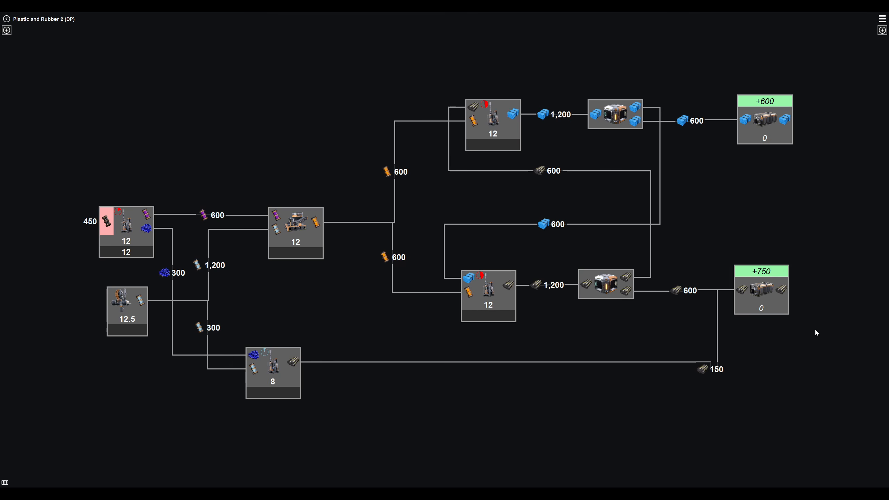
- Examine the existing production loop in the Plastic and Rubber 2 (DP) outpost
left_click_drag(824, 243, 812, 236)
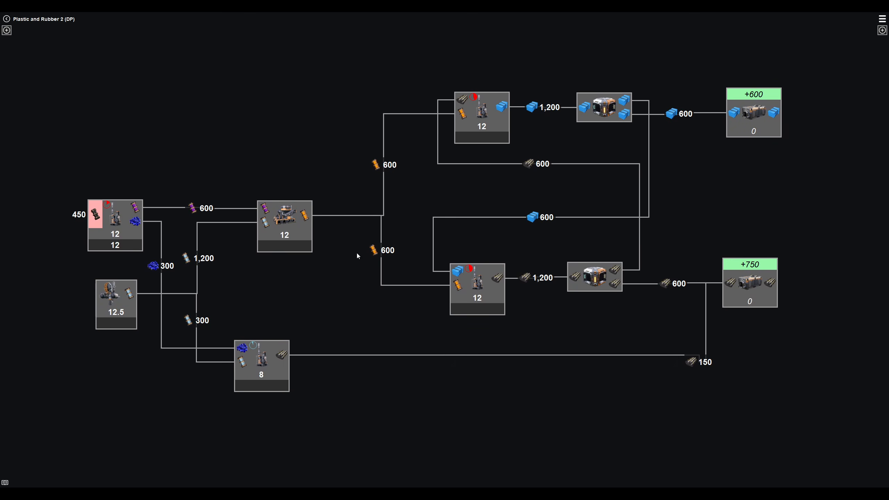
left_click_drag(340, 157, 333, 125)
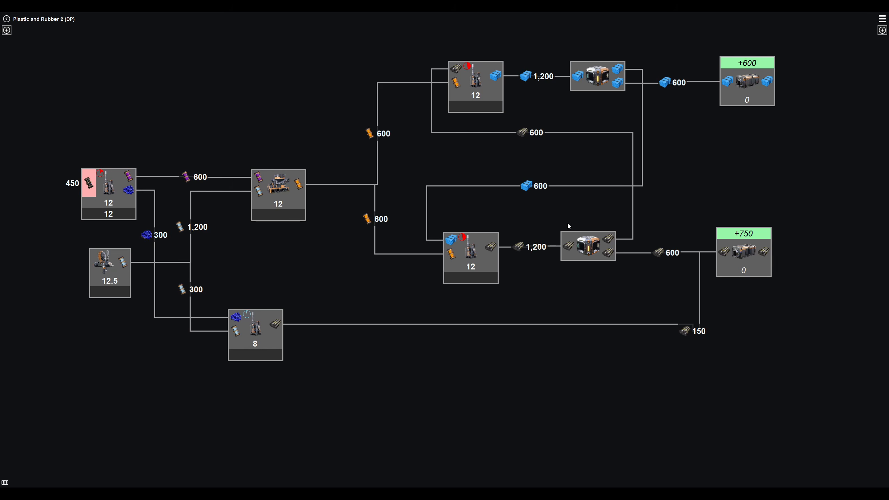
left_click_drag(395, 407, 431, 63)
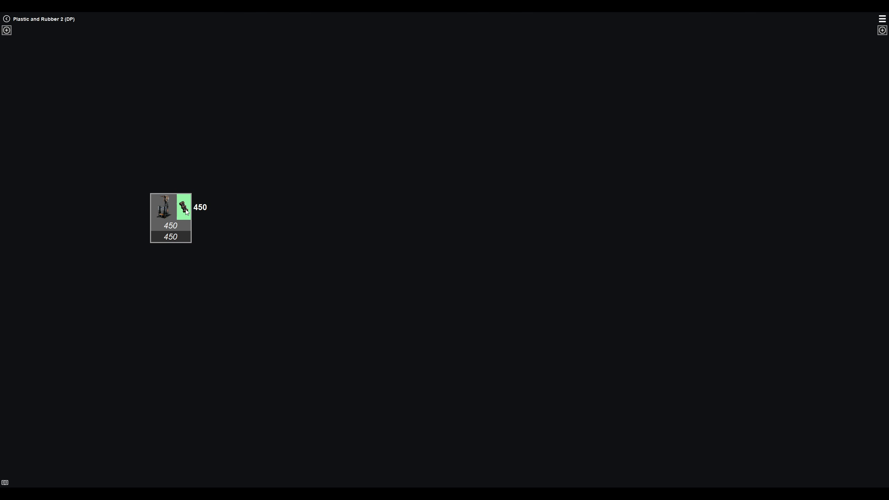
- Try feeding the extractor's Crude Oil into a Plastic refinery, and delete that refinery
left_click_drag(184, 207, 309, 209)
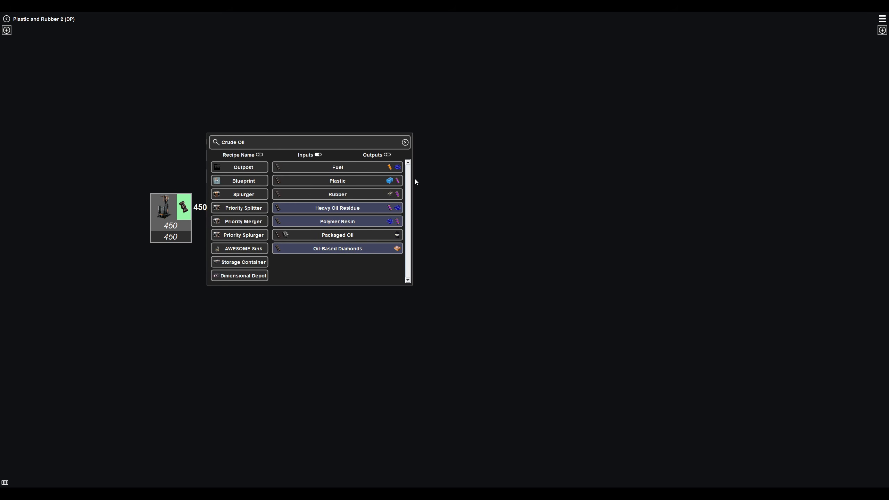
left_click(339, 181)
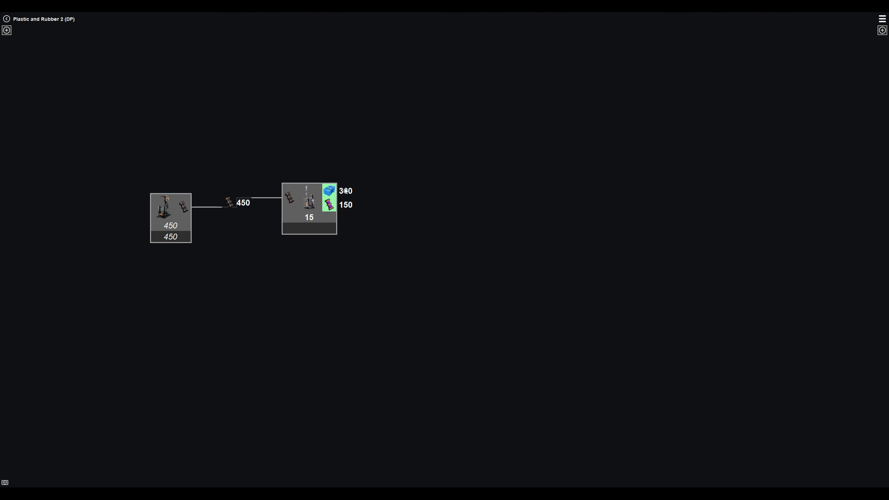
left_click_drag(312, 192, 315, 203)
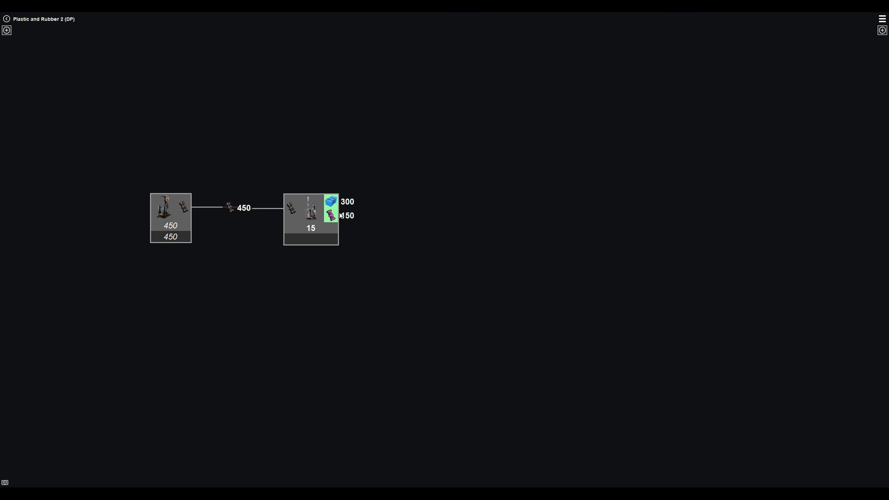
left_click_drag(332, 215, 438, 260)
left_click(534, 195)
left_click(534, 195)
left_click(298, 213)
key("Delete")
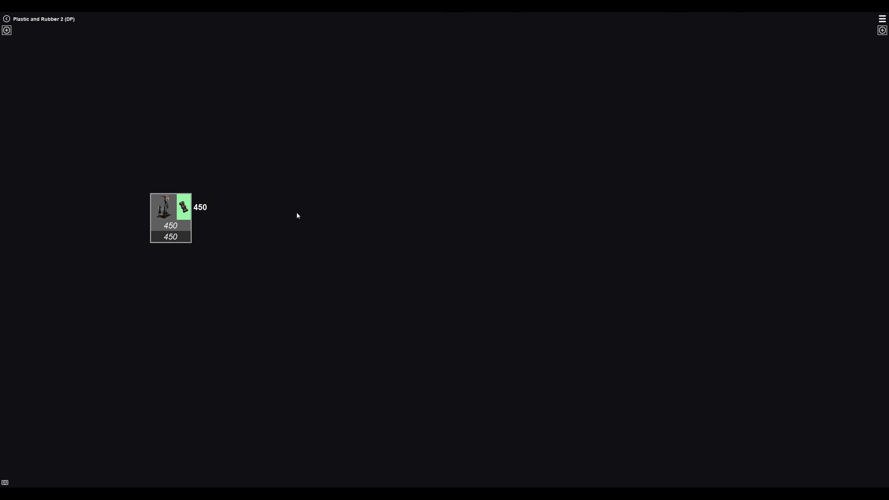
- Feed the extractor's Crude Oil into a Heavy Oil Residue refinery and its residue output into a Diluted Fuel blender
left_click_drag(188, 210, 281, 207)
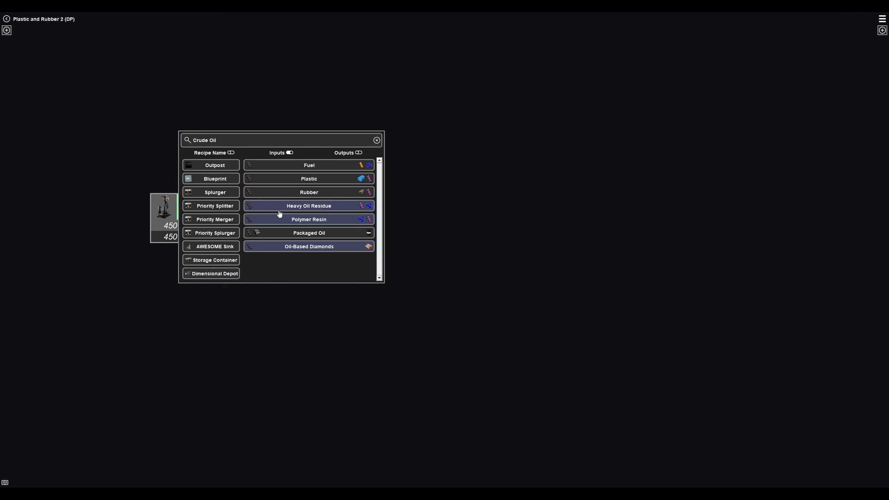
left_click(332, 207)
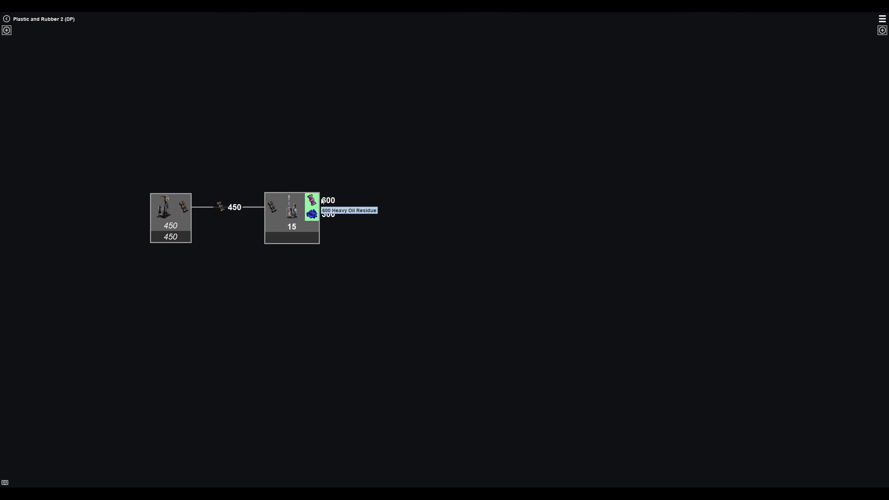
left_click_drag(322, 201, 412, 199)
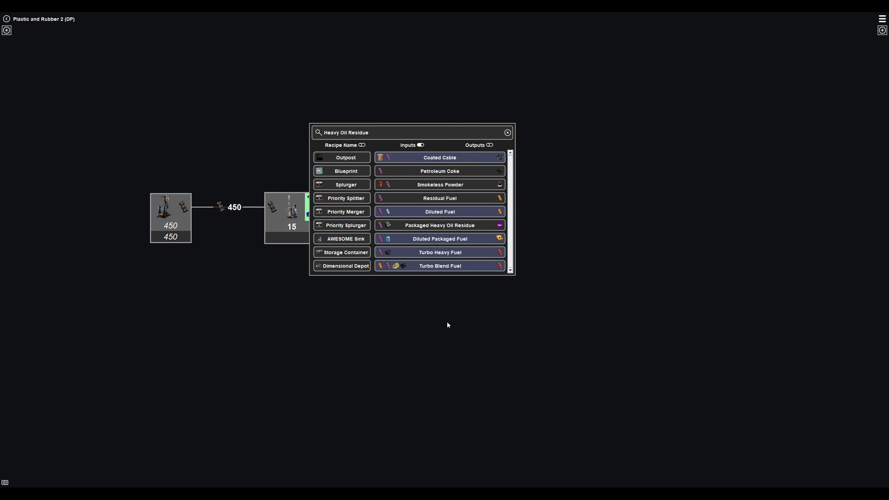
left_click(444, 200)
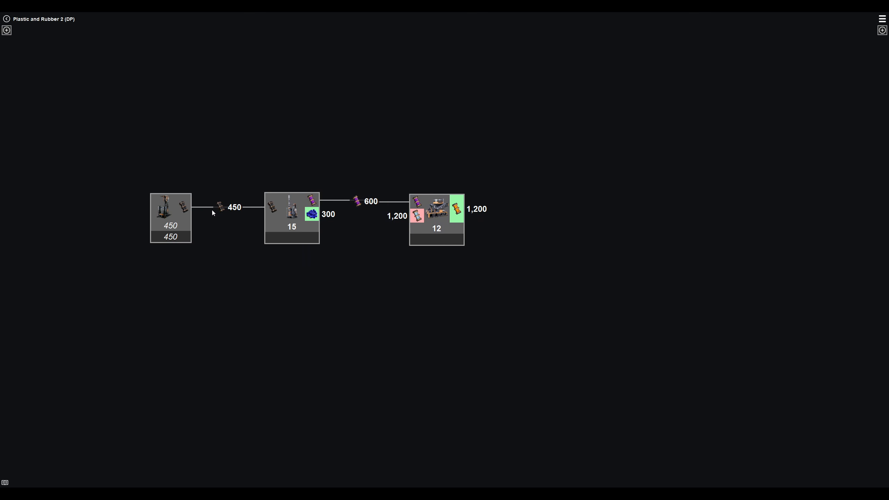
- Feed the blender's Fuel into a Recycled Rubber refinery and a Recycled Plastic refinery, spacing the two refineries apart
left_click_drag(456, 209, 572, 209)
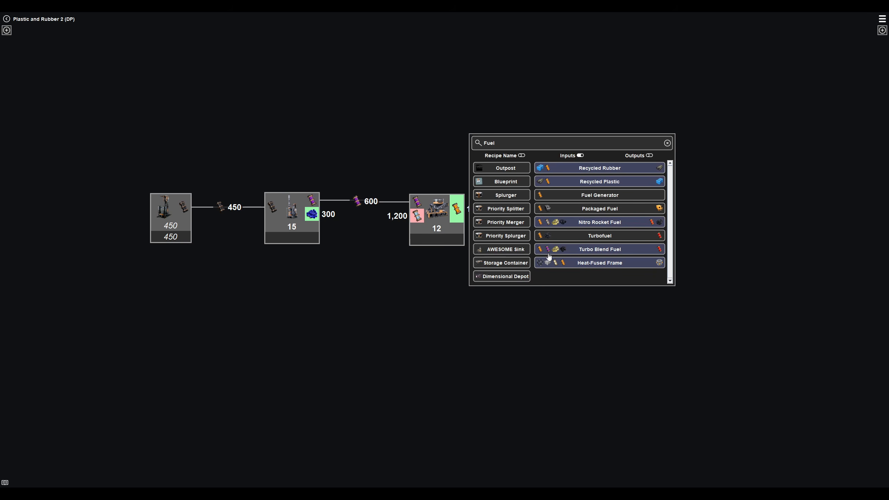
left_click(619, 171)
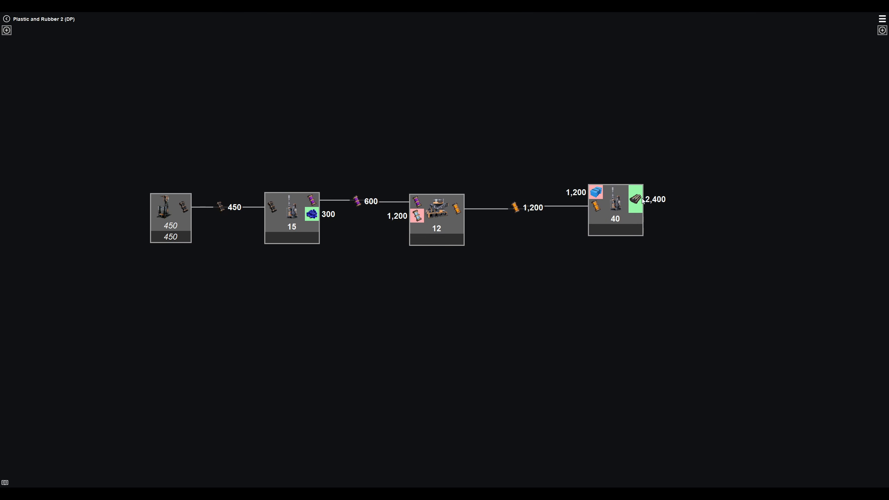
left_click_drag(458, 210, 551, 295)
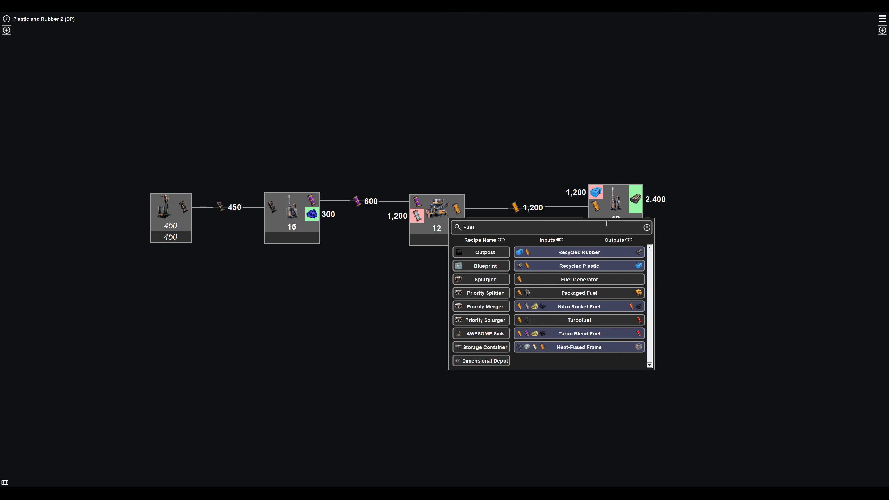
left_click(586, 268)
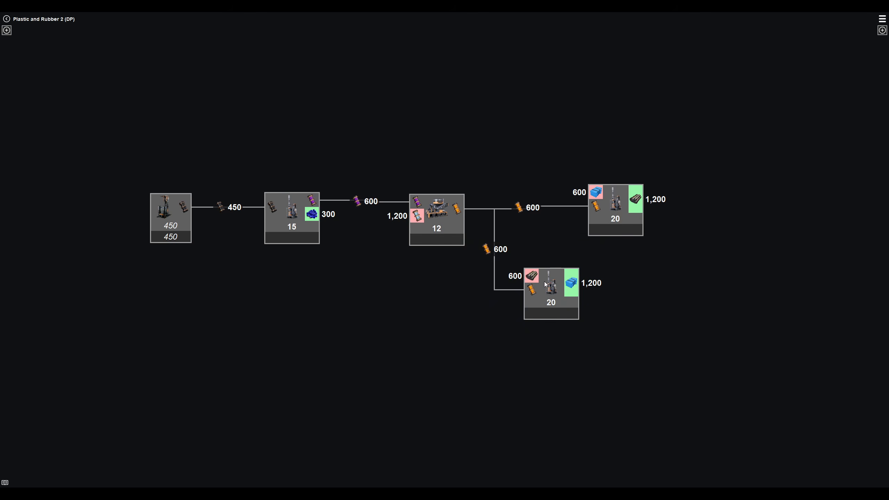
left_click_drag(553, 291, 620, 296)
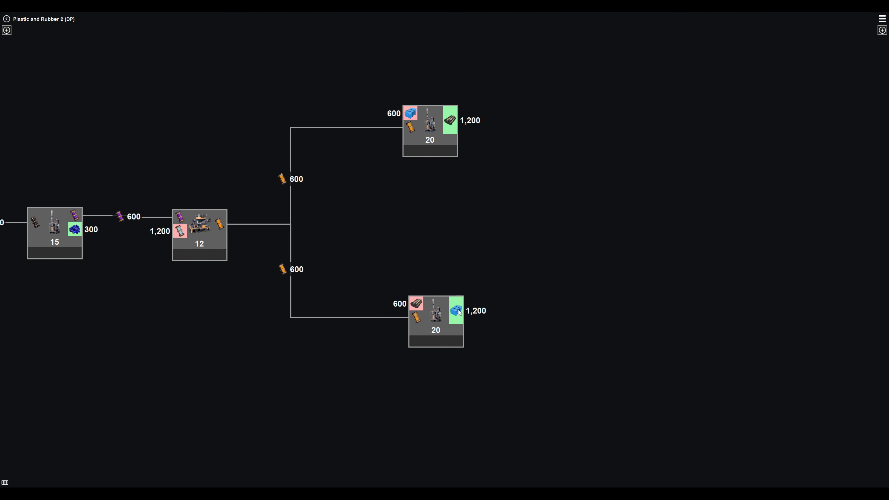
- Try cross-feeding the Recycled Plastic and Recycled Rubber outputs directly into each other's refinery, with a Storage Container on each output
left_click_drag(459, 313, 416, 116)
left_click_drag(420, 305, 477, 139)
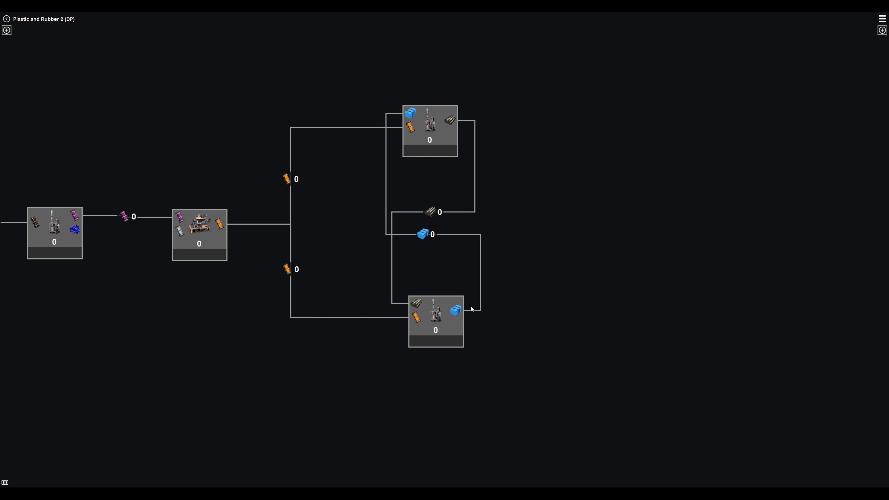
left_click_drag(472, 309, 607, 314)
left_click(515, 364)
left_click_drag(455, 121, 609, 120)
left_click(506, 174)
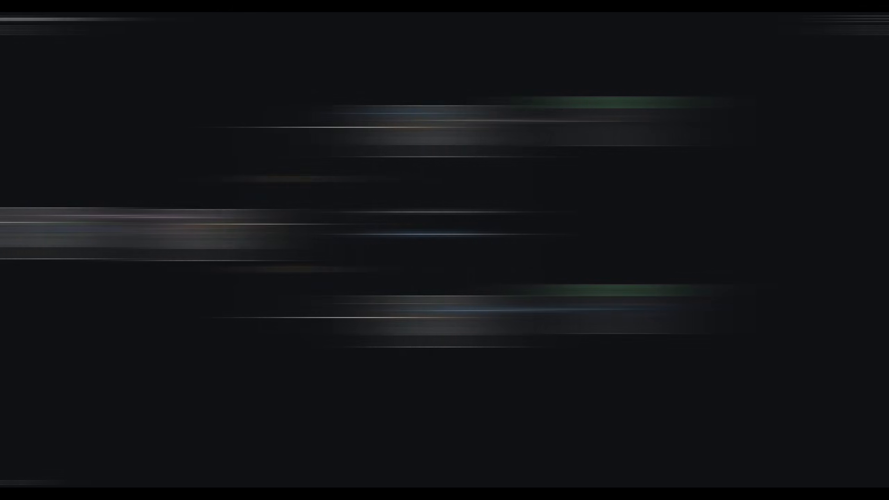
left_click_drag(449, 120, 415, 304)
left_click_drag(410, 114, 455, 309)
- Route the rubber and plastic outputs through Priority Splitters and feed each splitter's priority output into the opposite recycled refinery
left_click_drag(450, 121, 551, 122)
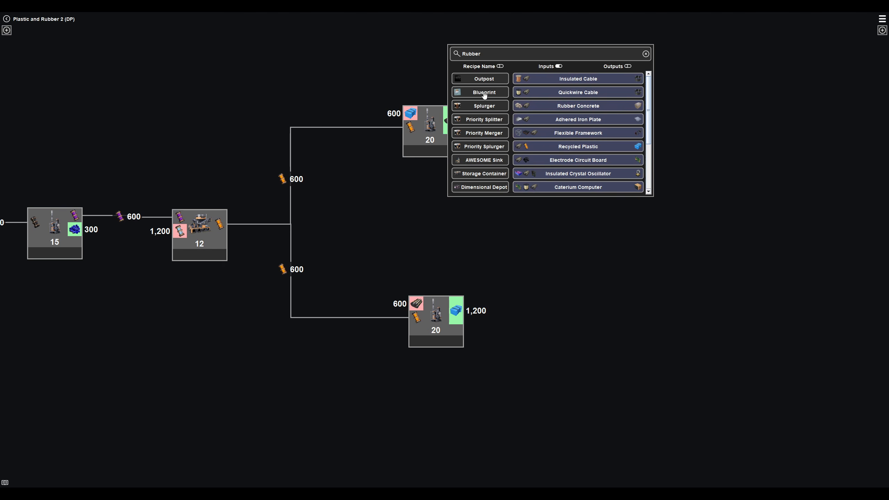
left_click(488, 121)
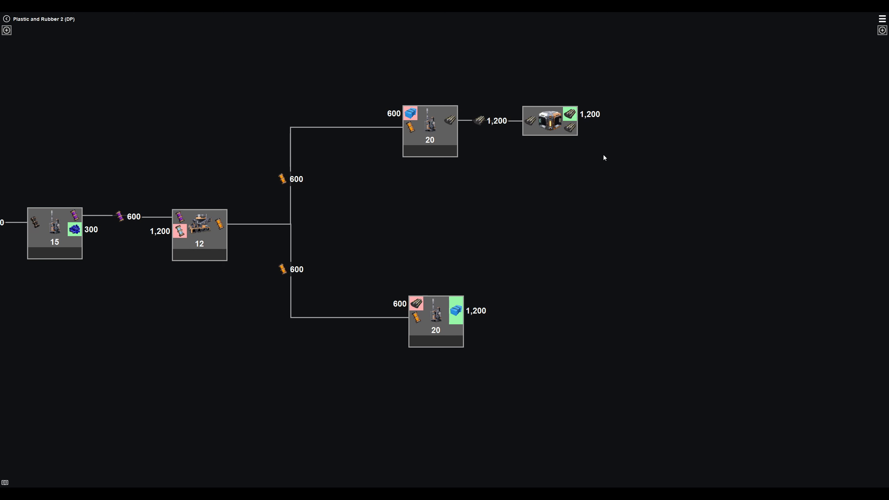
left_click_drag(560, 118, 572, 119)
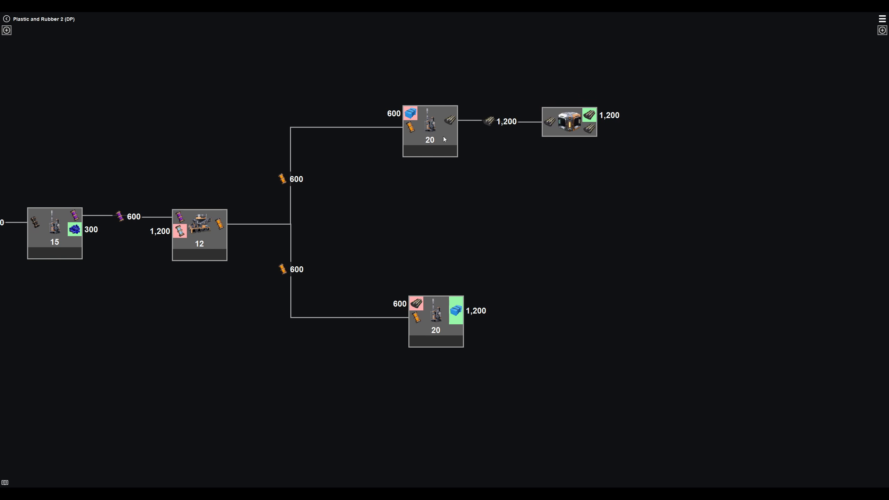
left_click_drag(589, 115, 413, 116)
left_click(490, 314)
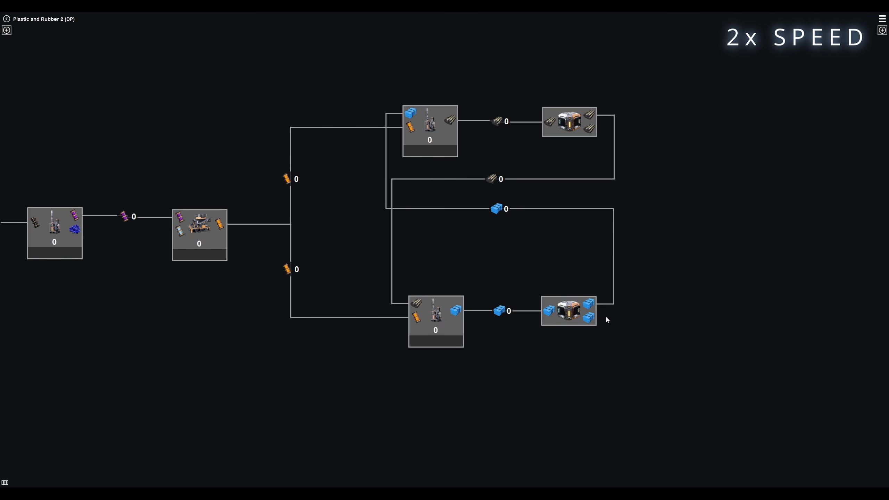
- Send the remaining output of the plastic and rubber Priority Splitters into a Storage Container each
left_click_drag(599, 318, 700, 316)
left_click(632, 364)
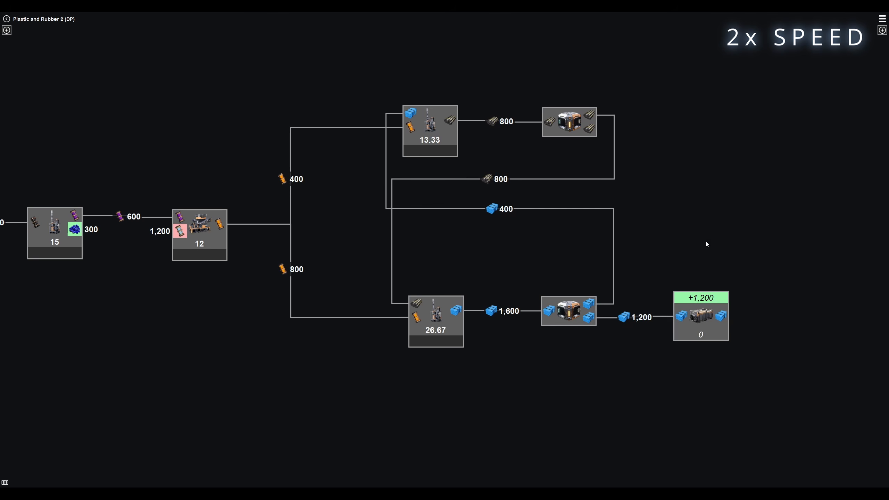
left_click_drag(599, 129, 675, 130)
left_click(612, 182)
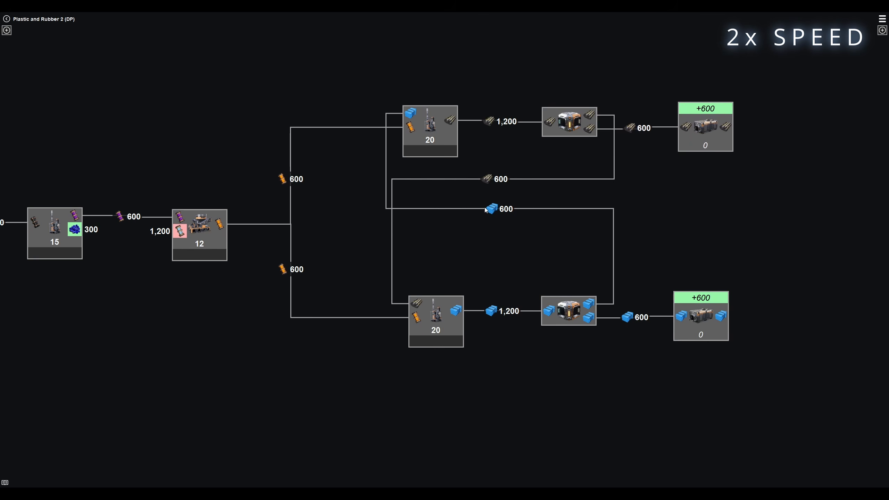
- Adjust the plastic return link and shift the Recycled Plastic refinery closer to its splitter
left_click_drag(486, 209, 504, 243)
left_click_drag(459, 314, 486, 314)
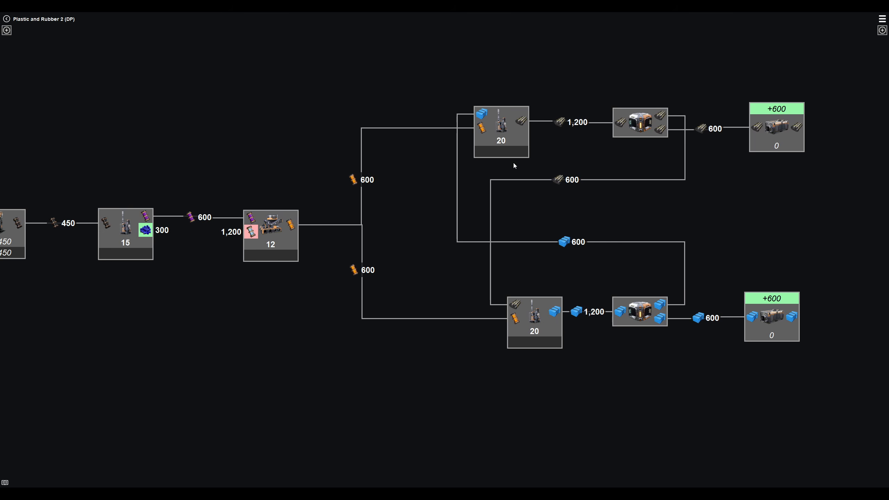
left_click(483, 115)
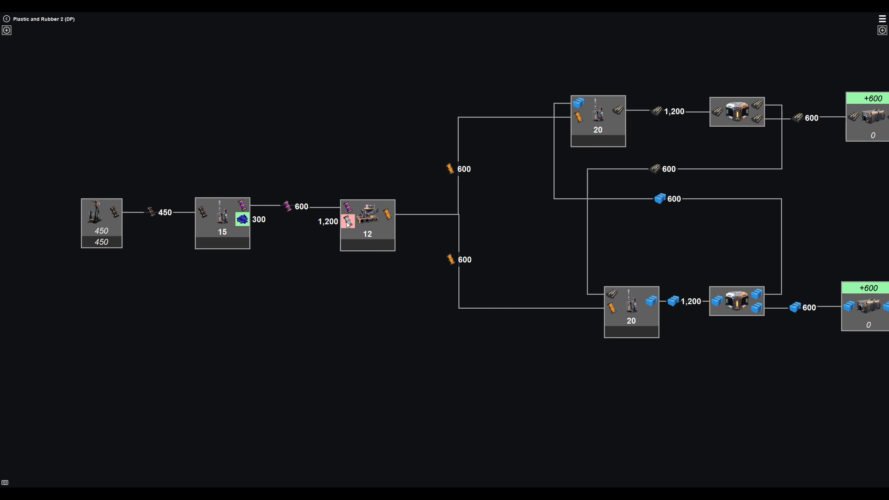
- Supply the Diluted Fuel blender with Water and refine the leftover Polymer Resin into plastic for the plastic container
left_click_drag(347, 222, 222, 120)
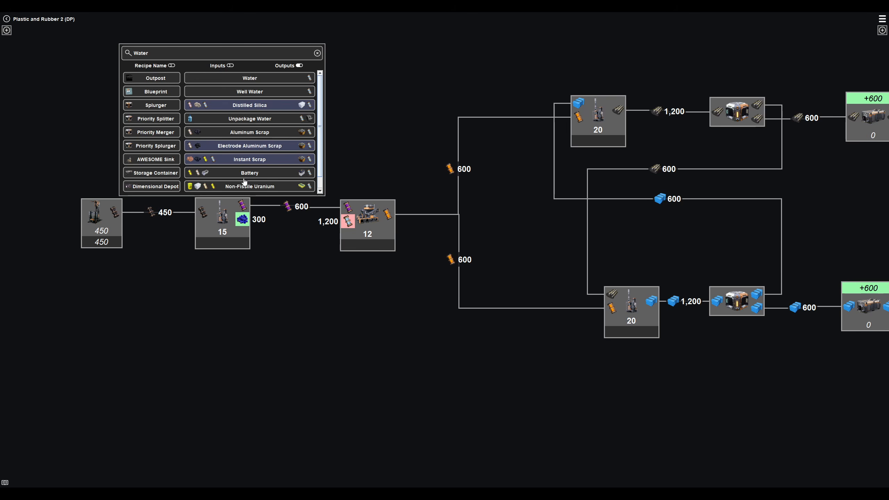
left_click(247, 79)
left_click_drag(242, 219, 157, 363)
left_click(385, 361)
left_click_drag(425, 371, 849, 308)
- Rearrange the oil refinery, blender, Water extractor and Polymer Resin refinery with their links to tidy the first half of the chain
left_click_drag(643, 342, 829, 373)
left_click_drag(801, 414, 772, 431)
left_click_drag(193, 242, 167, 241)
left_click_drag(338, 243, 325, 242)
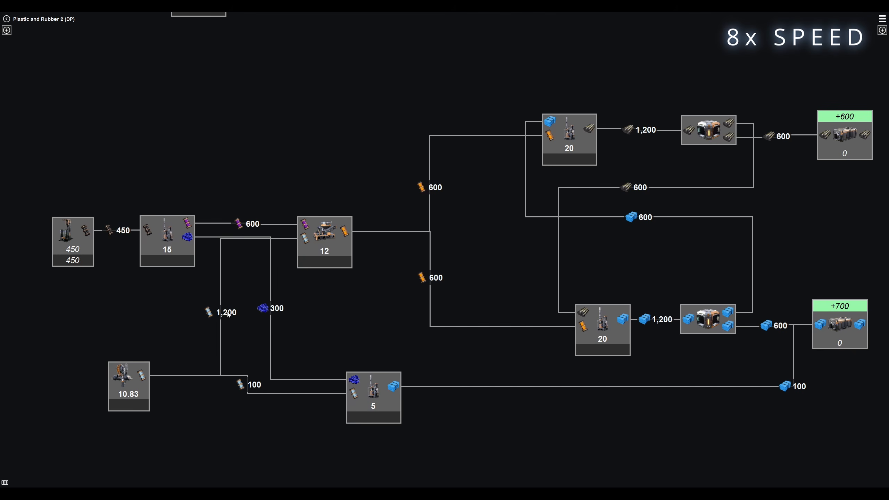
left_click_drag(230, 308, 293, 338)
left_click_drag(277, 308, 243, 305)
left_click_drag(129, 386, 148, 433)
left_click_drag(262, 409, 320, 406)
mouse_move(373, 398)
left_mouse_down()
mouse_move(347, 398)
mouse_move(374, 400)
left_mouse_up()
- Move the recycled refineries, Priority Splitters, return links and Storage Containers closer together to compact the plastic and rubber loop
left_click_drag(569, 137, 499, 137)
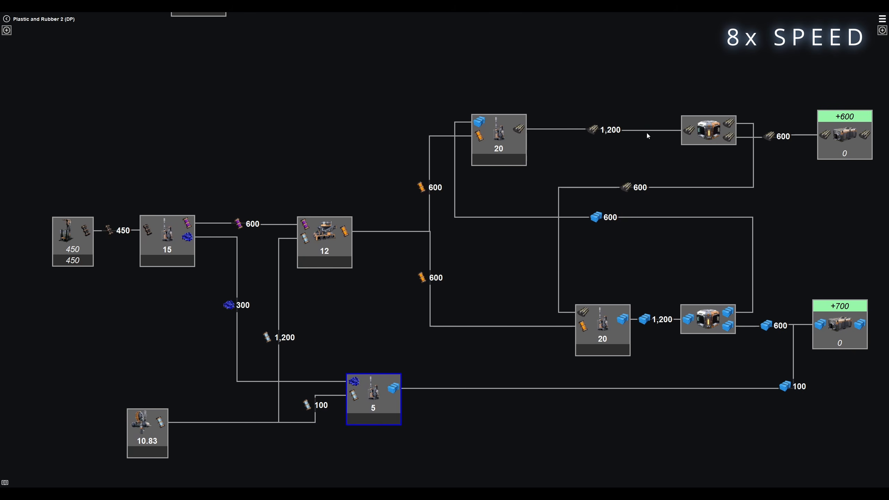
left_click_drag(707, 131, 608, 130)
left_click_drag(638, 188, 614, 187)
left_click_drag(642, 217, 616, 213)
left_click_drag(608, 327, 515, 307)
left_click_drag(707, 319, 605, 304)
left_click_drag(840, 324, 790, 319)
left_click_drag(845, 137, 790, 139)
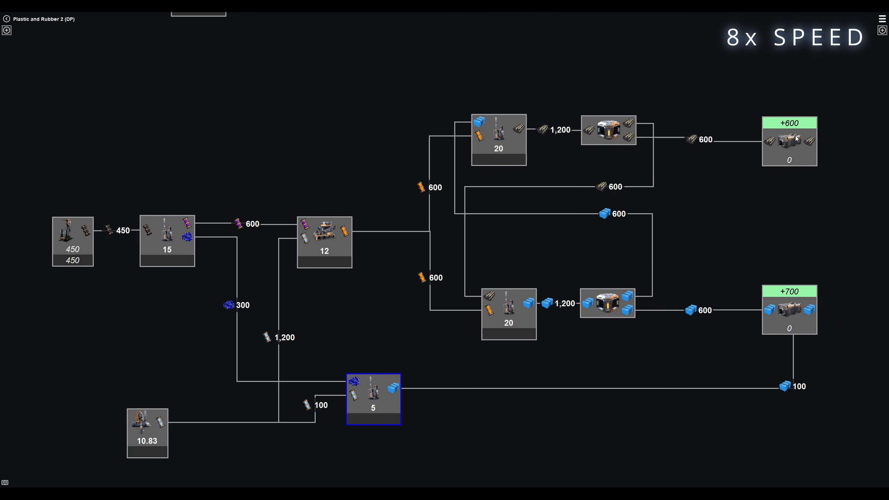
left_click_drag(608, 360, 631, 350)
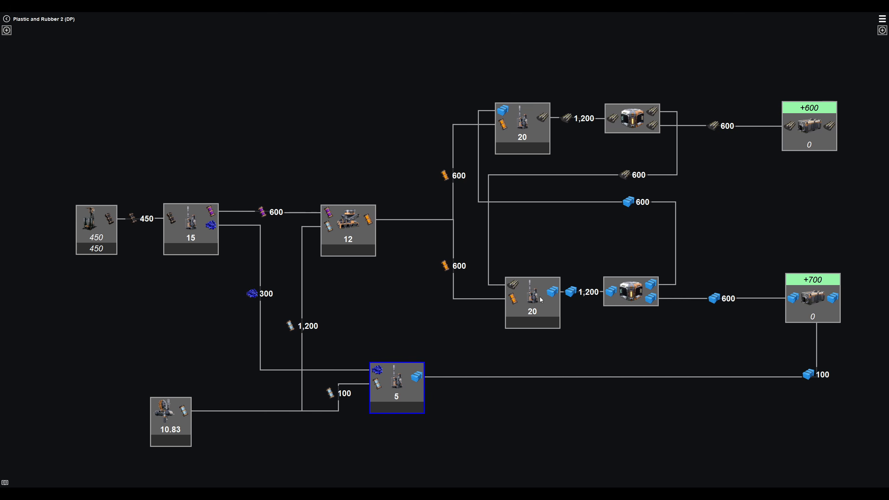
- Adjust the Heavy Oil Residue refinery's clock speed until it needs 12 machines
right_click(201, 230)
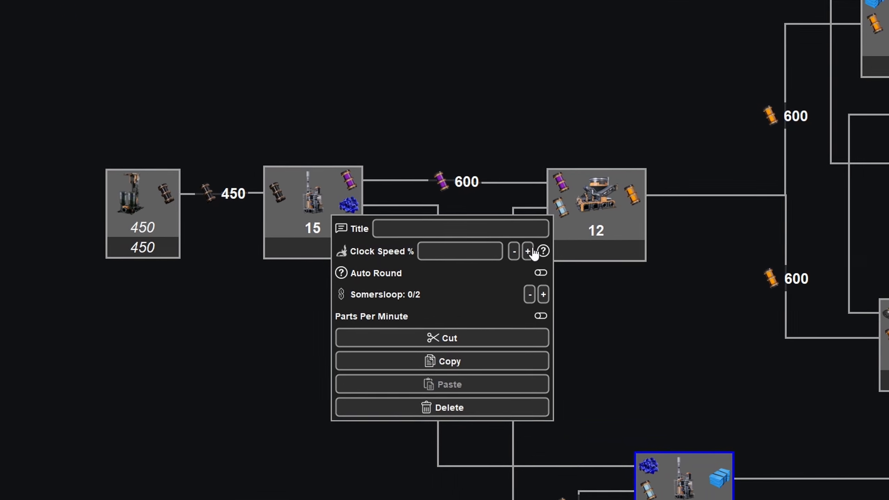
left_click(538, 252)
left_click(524, 253)
left_click(539, 253)
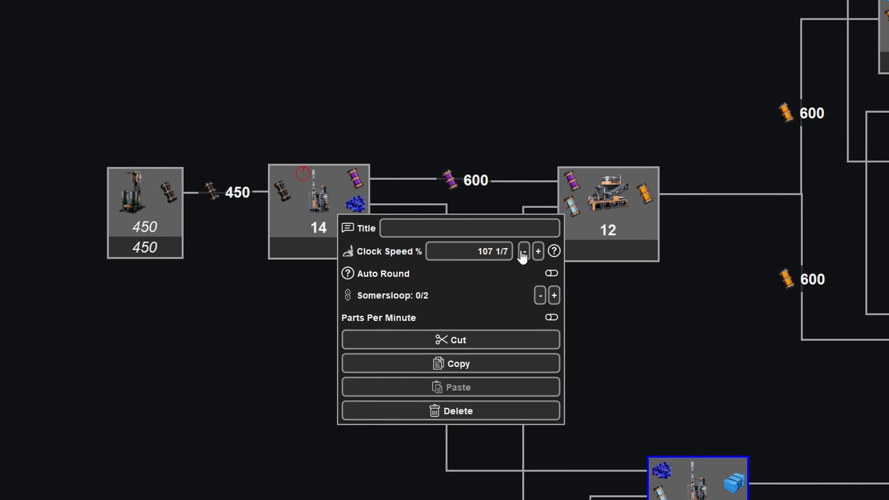
left_click(524, 253)
left_click(524, 253)
left_click(524, 253)
left_click(524, 253)
left_click(539, 253)
left_click(538, 253)
left_click(539, 252)
left_click(538, 252)
left_click(538, 252)
left_click(539, 252)
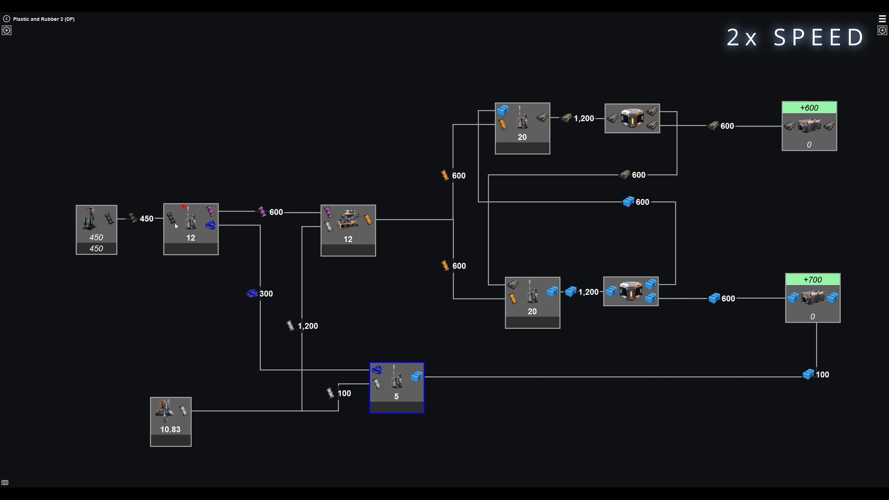
- Adjust the Recycled Rubber refinery's clock speed until it needs 12 machines
right_click(521, 124)
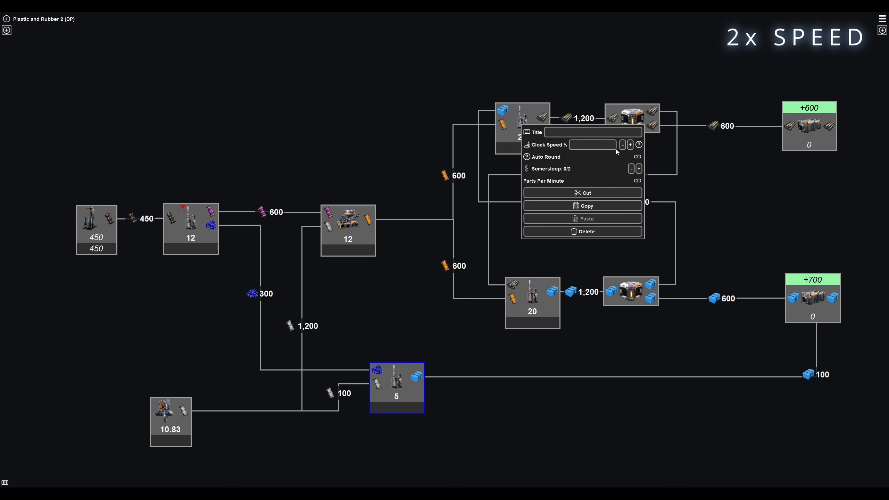
left_click(630, 145)
left_click(630, 145)
left_click(630, 145)
left_click(629, 144)
left_click(630, 145)
left_click(630, 145)
triple_click(629, 144)
triple_click(629, 145)
left_click(548, 73)
right_click(524, 121)
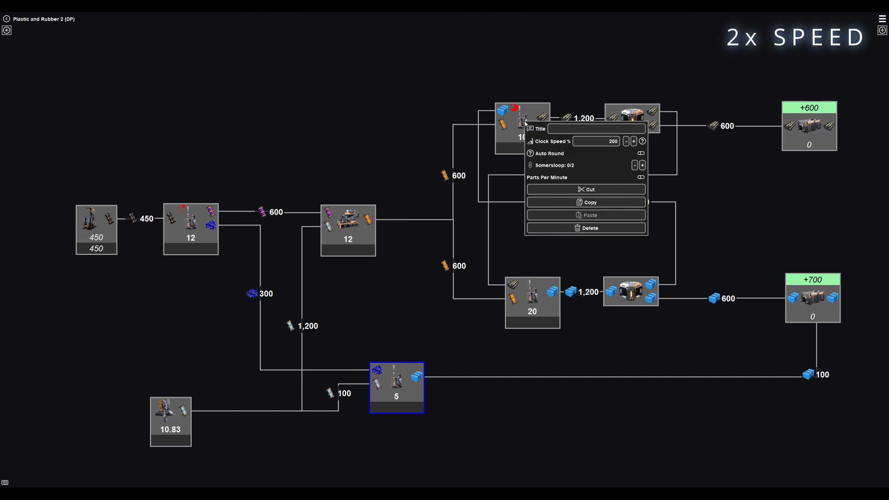
double_click(625, 142)
double_click(625, 143)
left_click(520, 72)
- Raise the Recycled Plastic refinery's clock speed until it needs 12 machines
right_click(542, 303)
left_click(651, 323)
left_click(651, 324)
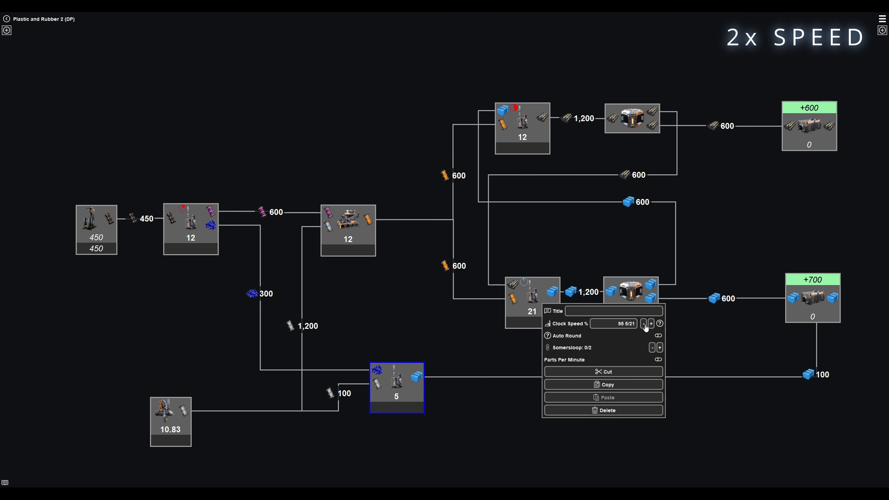
left_click(651, 324)
left_click(651, 324)
left_click(651, 324)
left_click(651, 324)
left_click(651, 324)
left_click(651, 325)
left_click(433, 346)
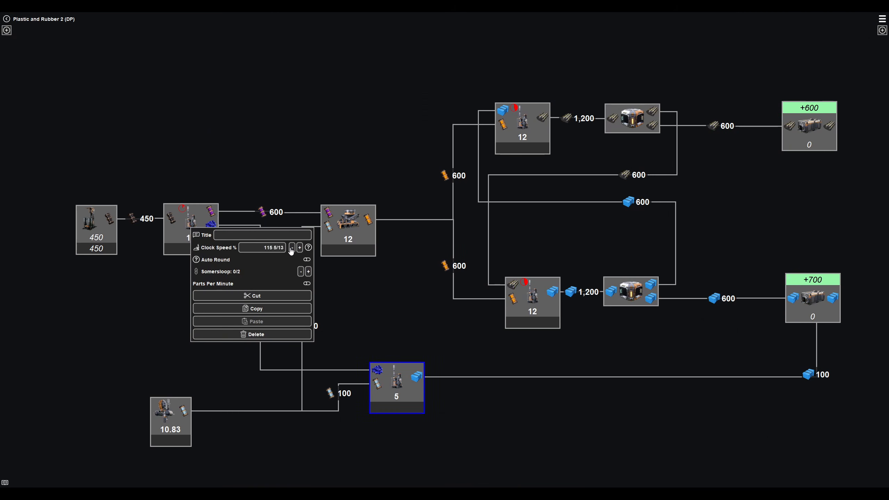
- Lower the clock speeds of the Heavy Oil Residue refinery and the Diluted Fuel blender until each needs 16 machines
left_click(291, 251)
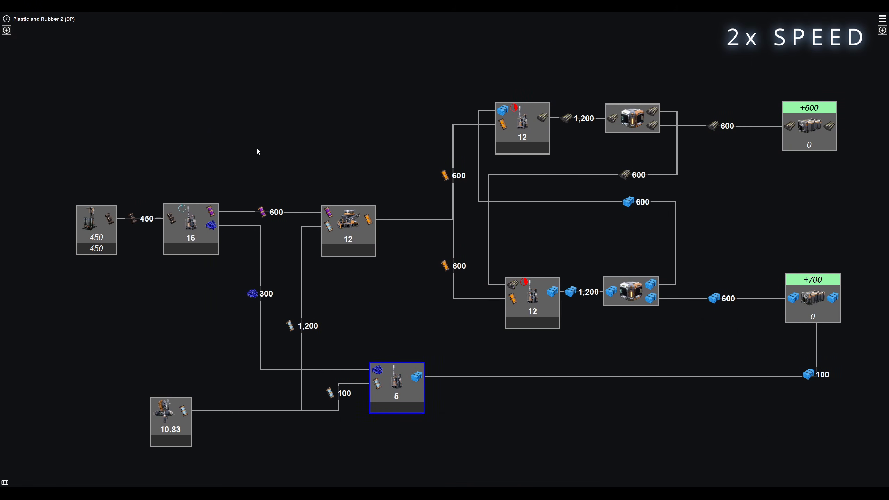
right_click(362, 238)
left_click(462, 252)
- Lower the clock speeds of the Recycled Rubber and Recycled Plastic refineries until each needs 16 machines
right_click(519, 122)
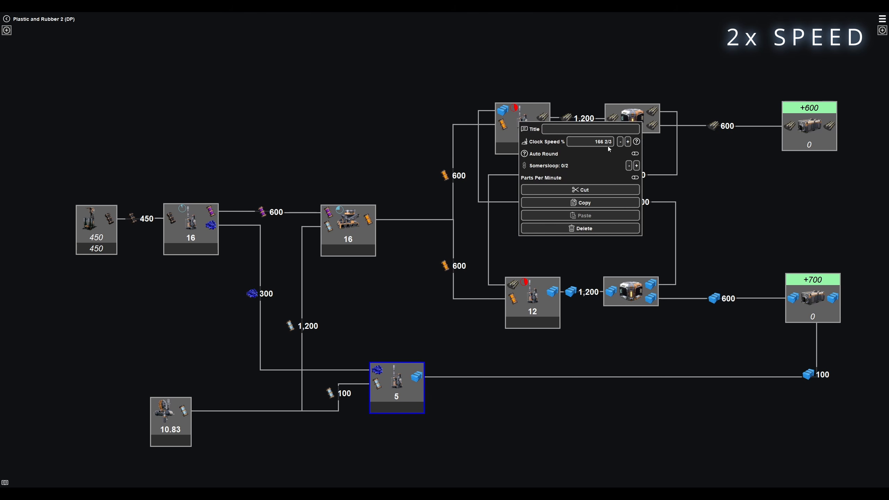
left_click(619, 144)
left_click(619, 144)
left_click(619, 143)
left_click(619, 144)
right_click(535, 298)
left_click(636, 320)
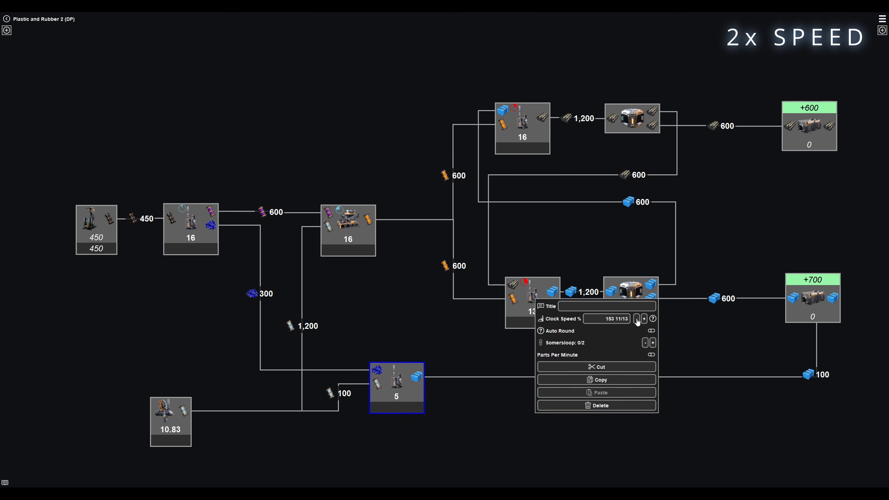
left_click(636, 320)
left_click(637, 321)
left_click(636, 320)
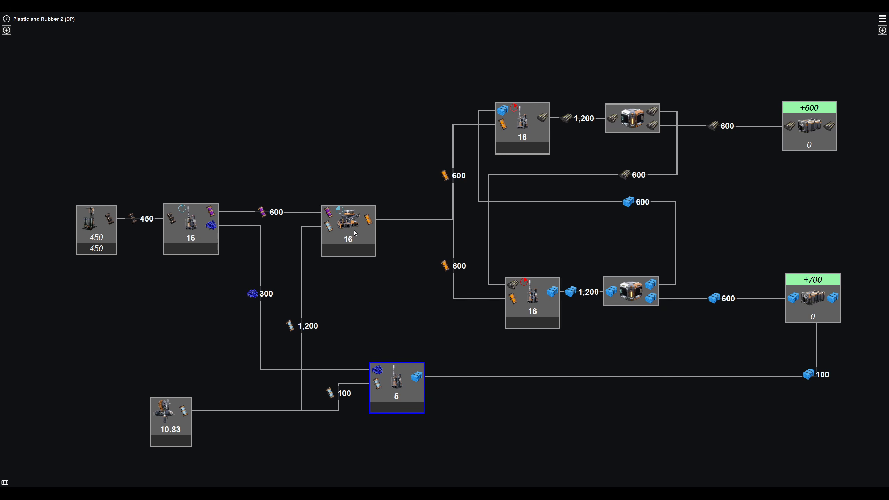
- Return to the outpost overview and examine the production layout inside the UPDATE Desert Project outpost
mouse_move(353, 230)
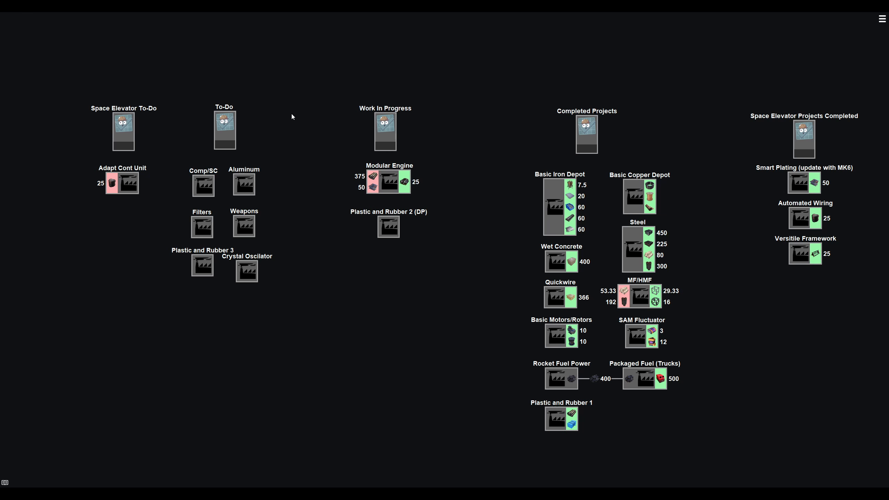
left_click_drag(294, 115, 272, 266)
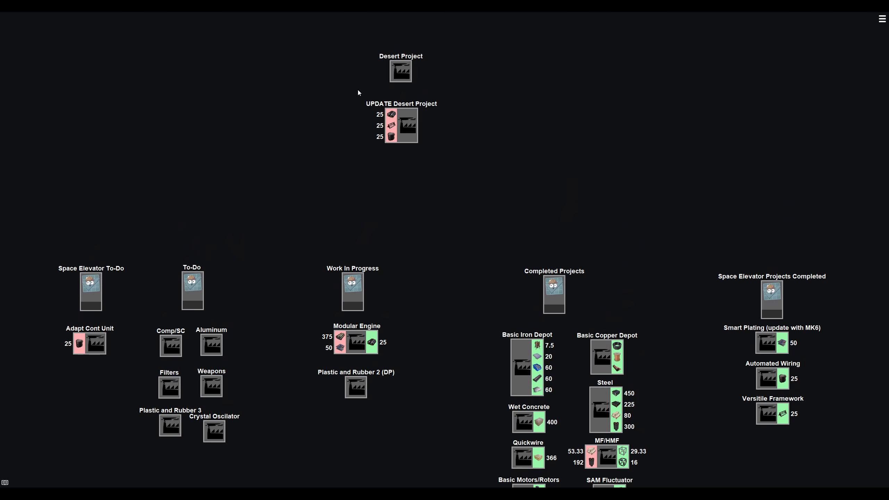
right_click(410, 130)
left_click(454, 133)
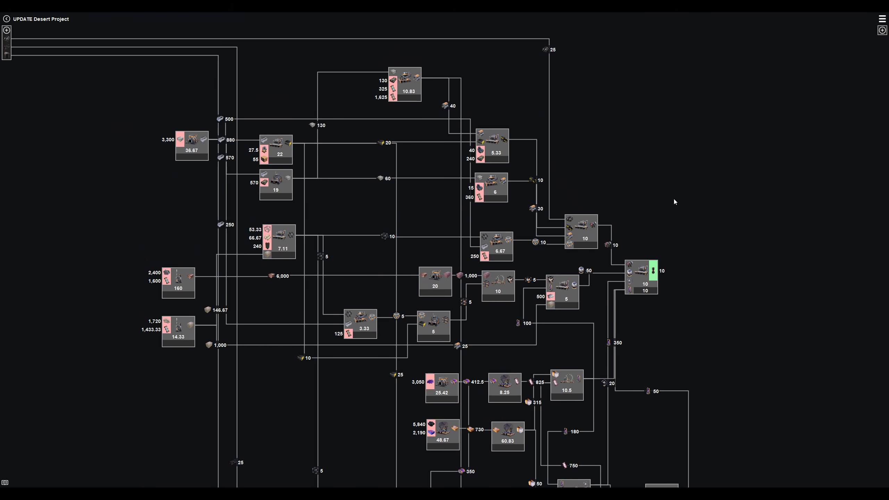
left_click_drag(675, 198, 712, 181)
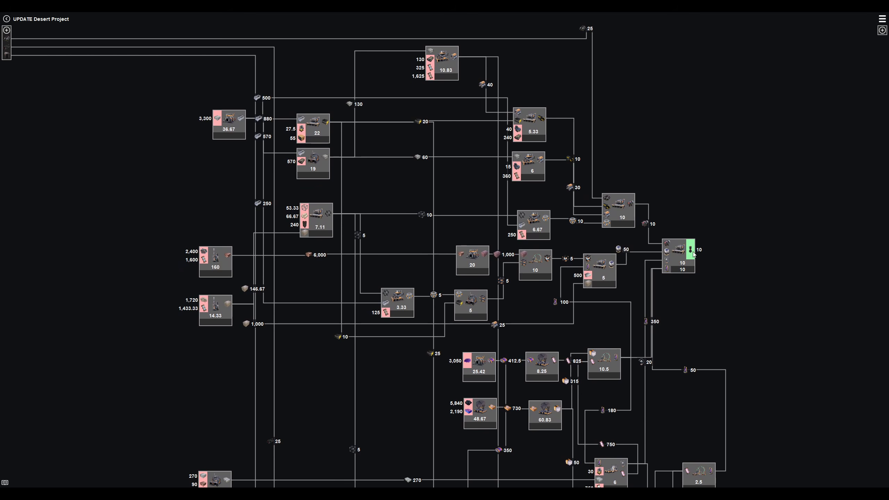
- Examine the Desert Project's production chains, from the final assembly manufacturer down through the AI Expansion Server encoder and the lowest output line
scroll(704, 249, "up", 5)
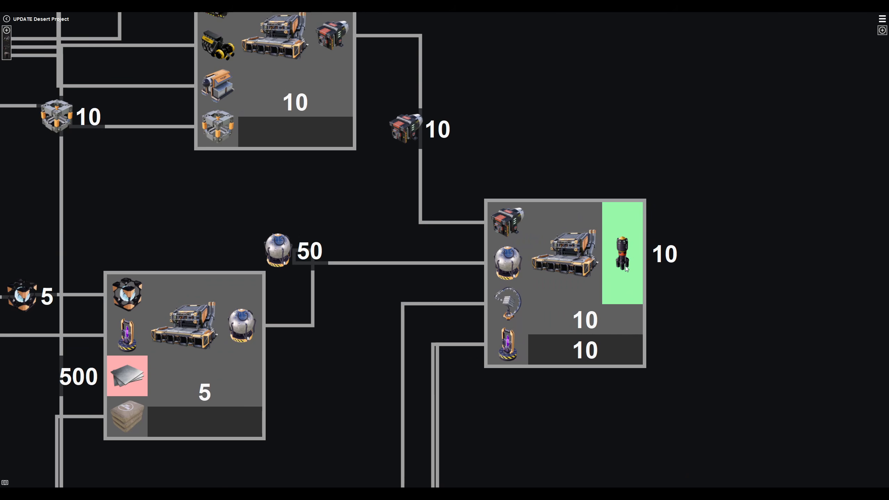
scroll(628, 262, "down", 3)
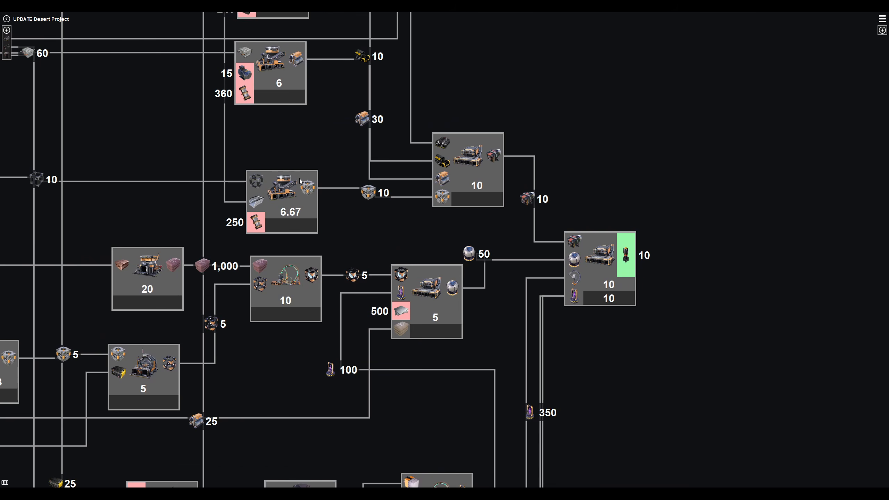
left_click_drag(664, 187, 681, 110)
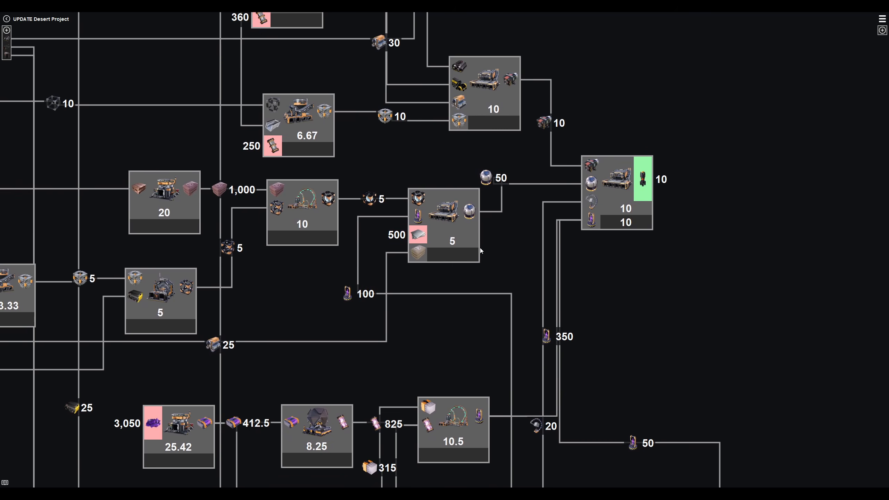
scroll(480, 247, "down", 3)
scroll(479, 248, "down", 2)
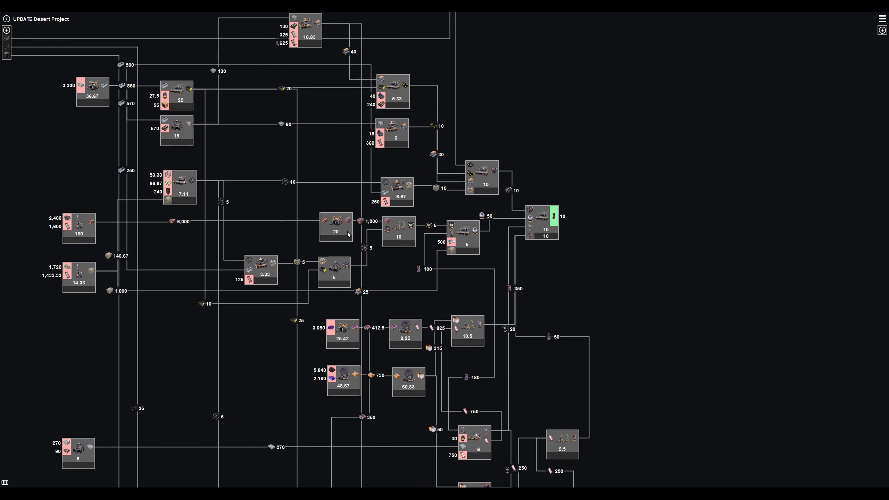
left_click_drag(223, 244, 267, 203)
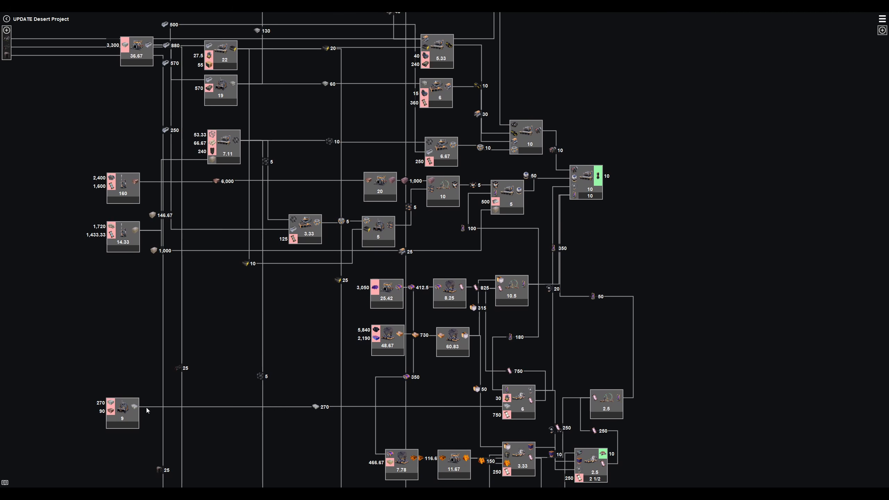
left_click_drag(630, 212, 676, 84)
scroll(658, 359, "up", 2)
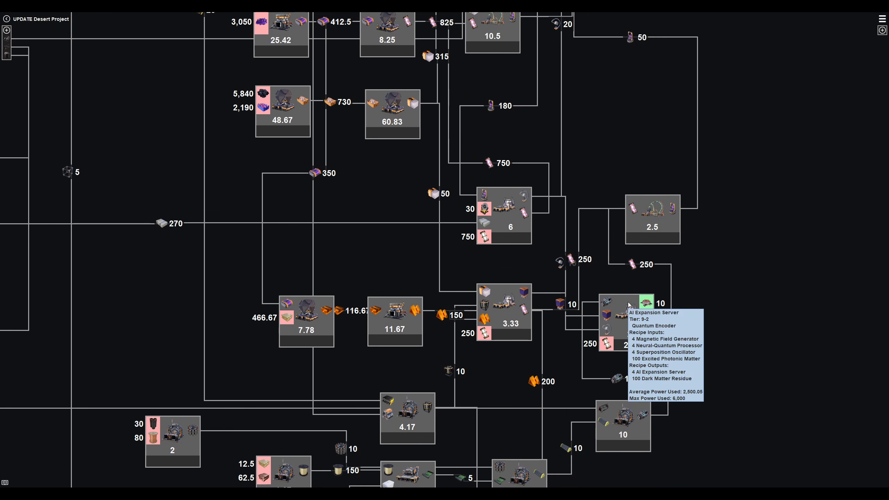
left_click_drag(720, 371, 757, 148)
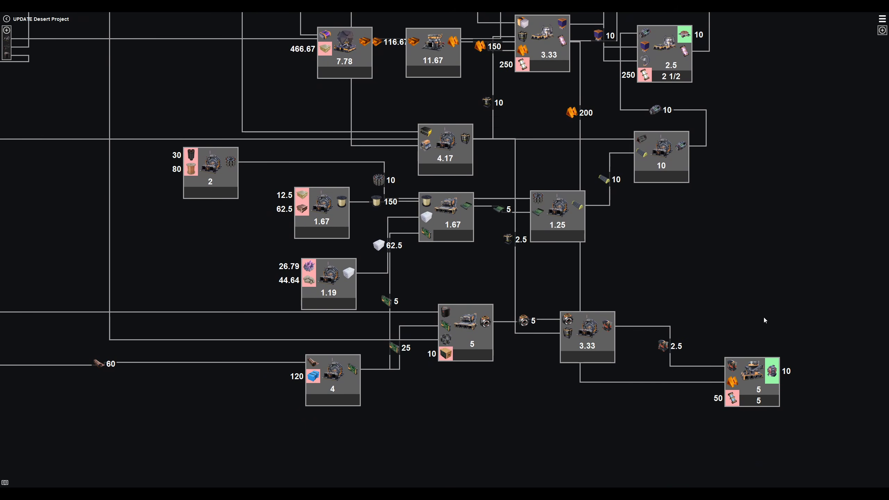
scroll(765, 318, "down", 2)
left_click_drag(442, 176, 485, 288)
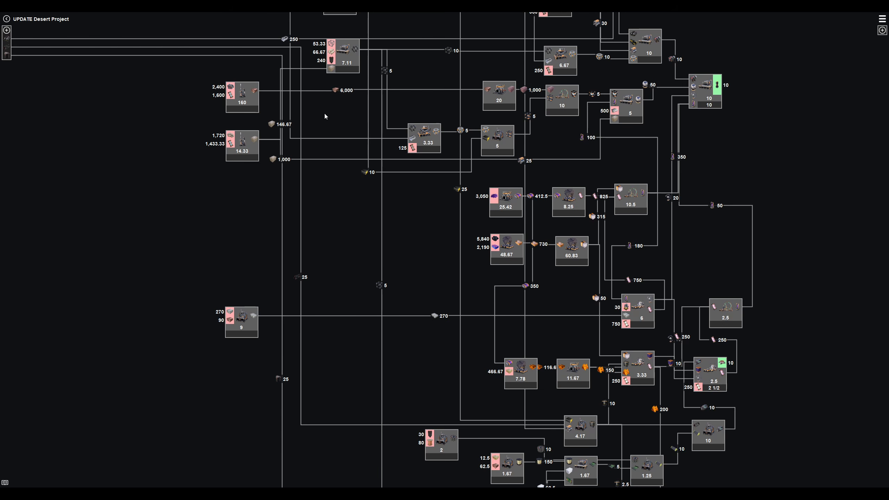
left_click_drag(324, 113, 314, 181)
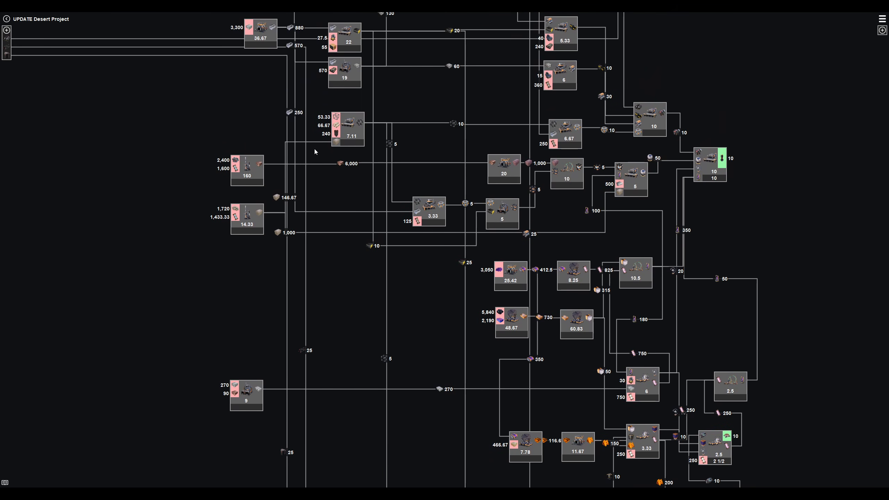
- Show the summary of outputs, inputs and machines, and open the UPDATE Desert Project outpost from the overview
left_click(5, 484)
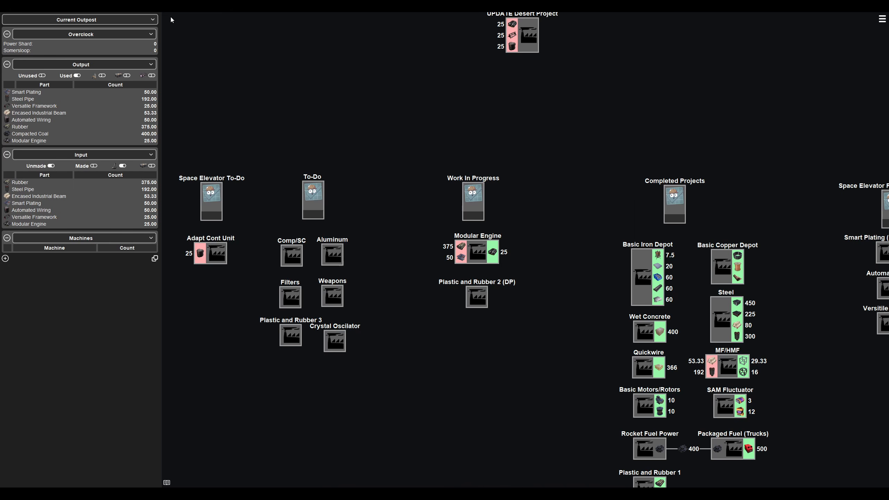
left_click_drag(525, 91, 519, 110)
right_click(521, 50)
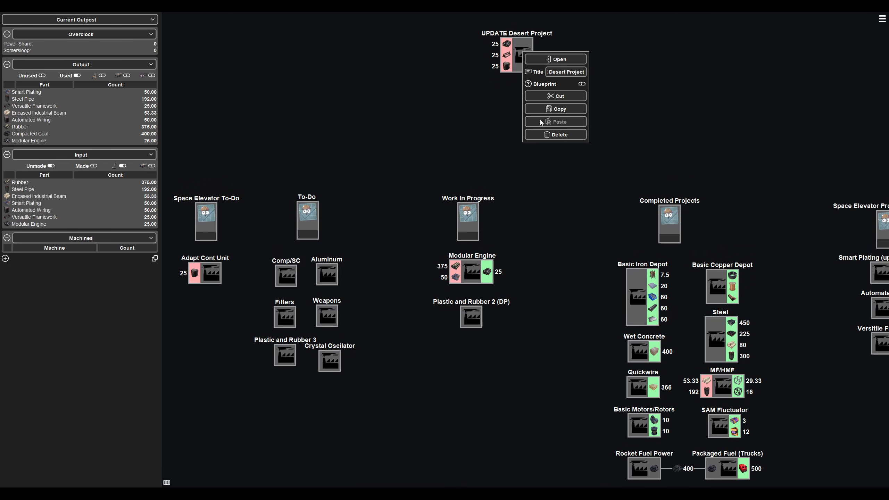
left_click(554, 57)
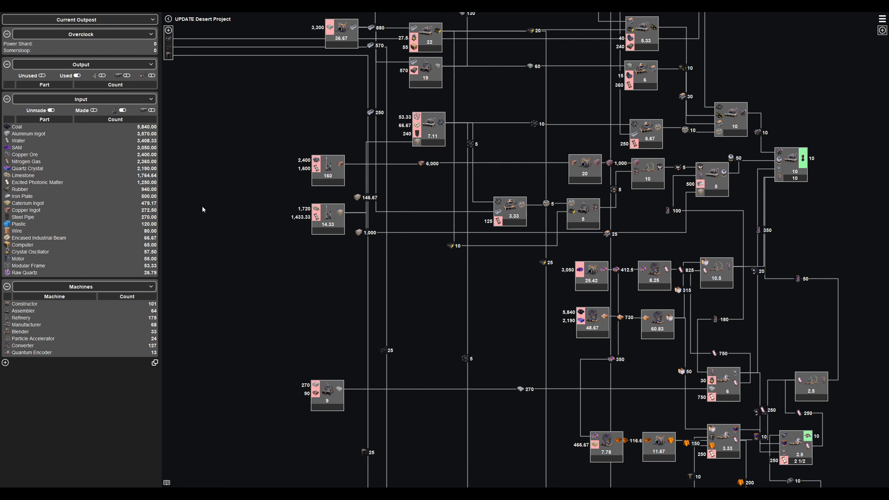
- Set the part limit to 1000 on the green output of the final manufacturer fed by the 50-per-minute sphere line
left_click(803, 160)
left_click(871, 168)
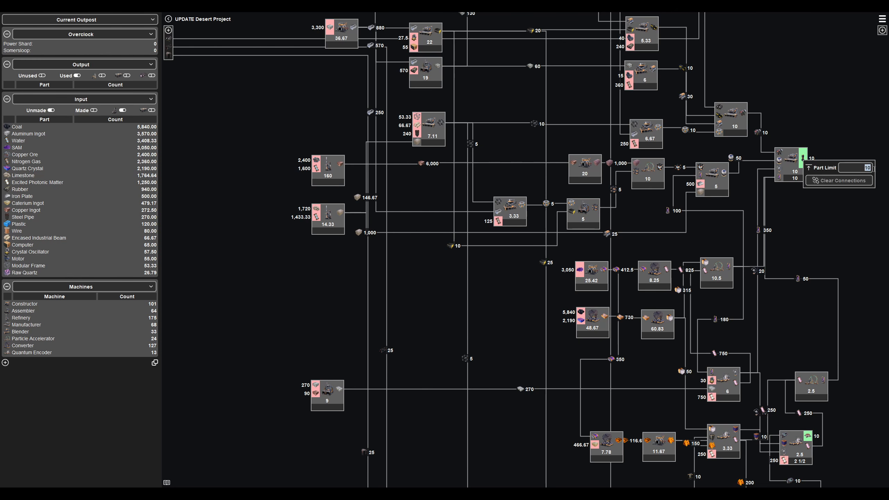
type("1000")
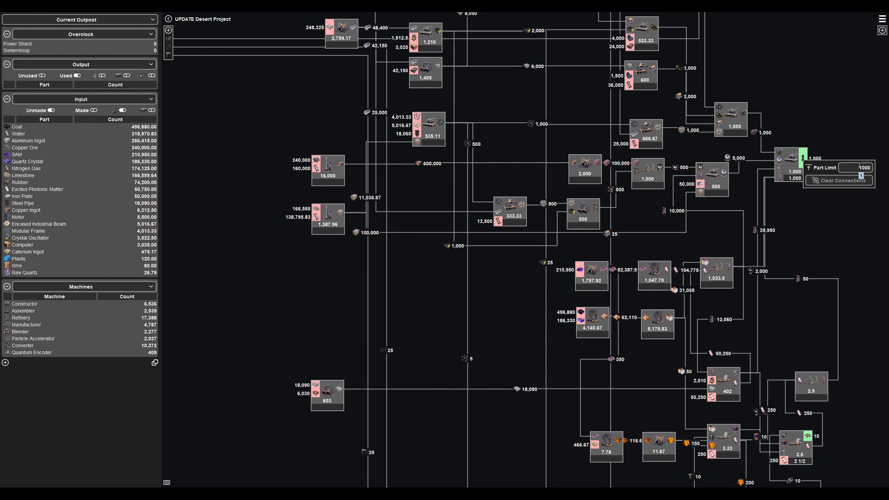